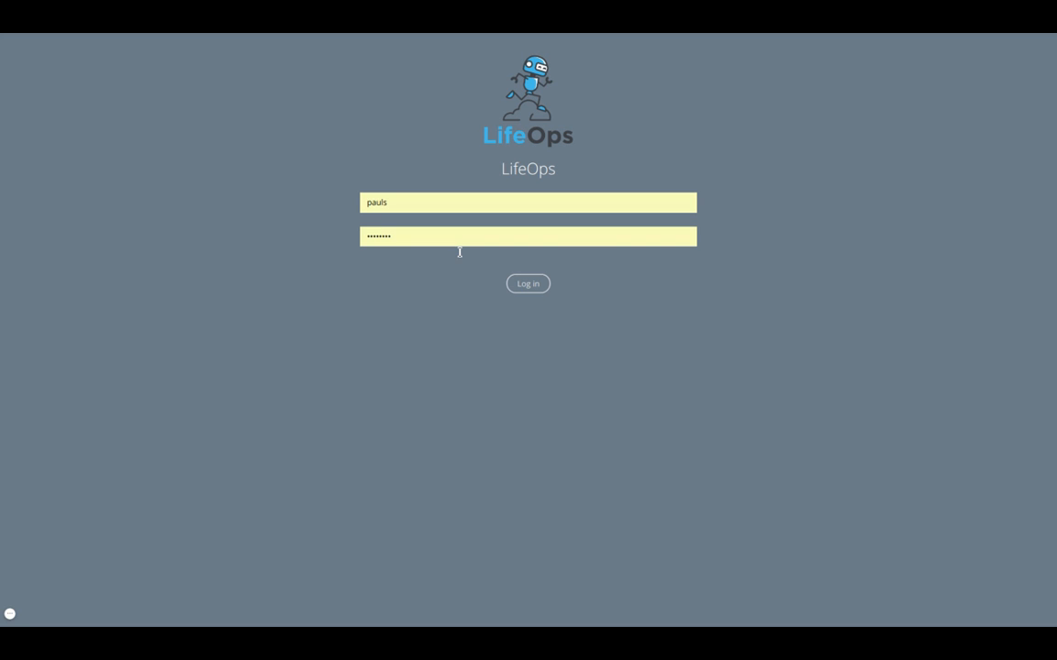
# - Log in with the saved credentials and start a new business application
pyautogui.click(528, 285)
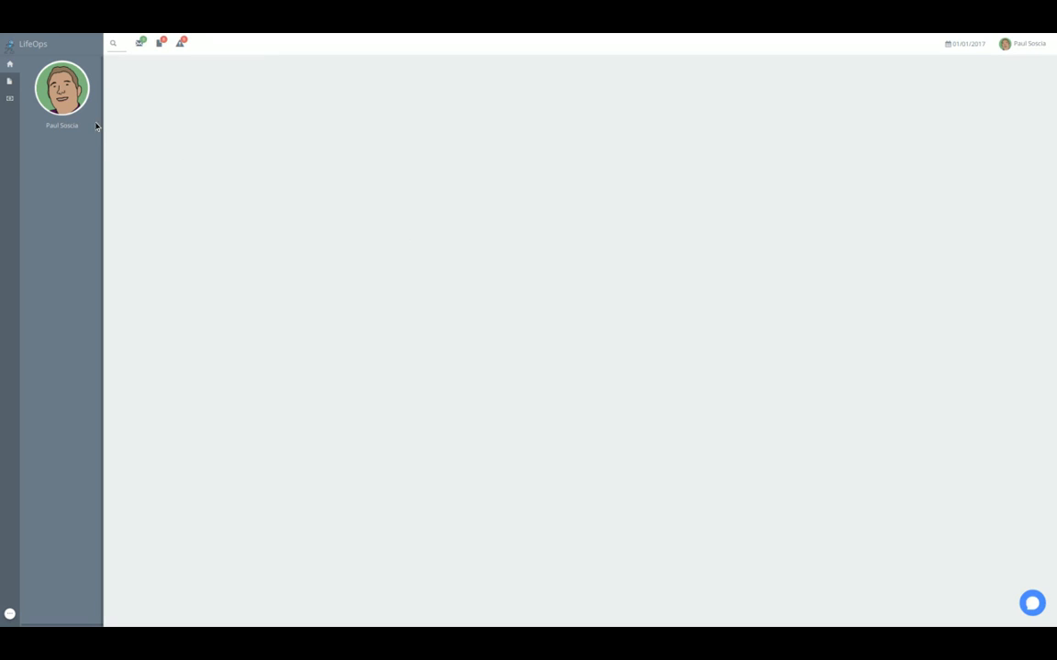
pyautogui.moveTo(10, 89)
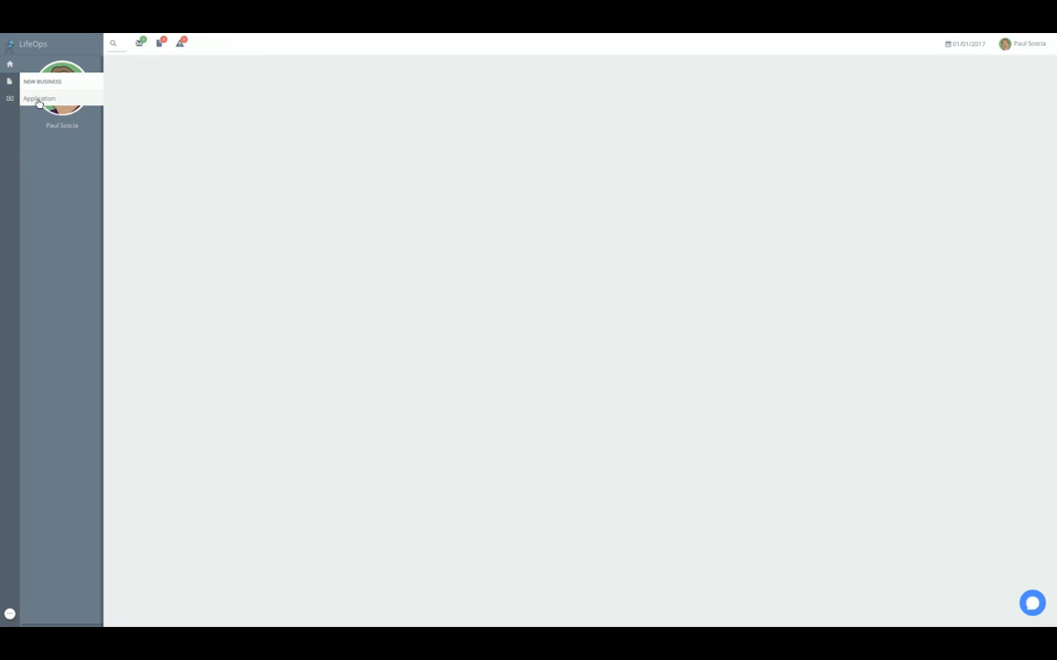
pyautogui.click(38, 100)
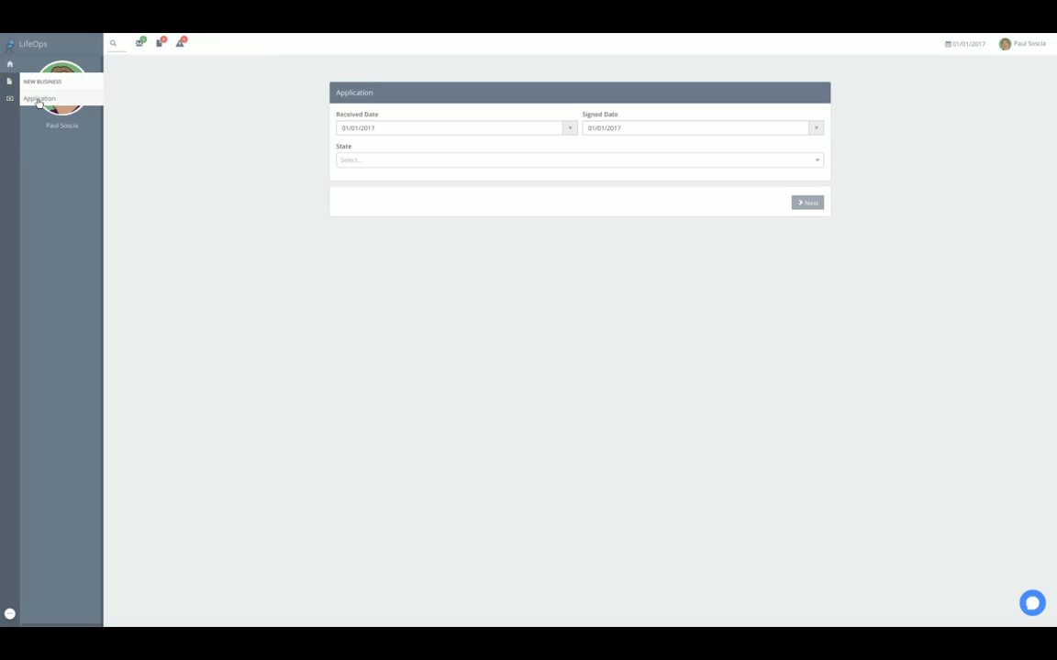
# - Set the application's state to Alabama and proceed with the Acme IDA CAP plan
pyautogui.click(368, 160)
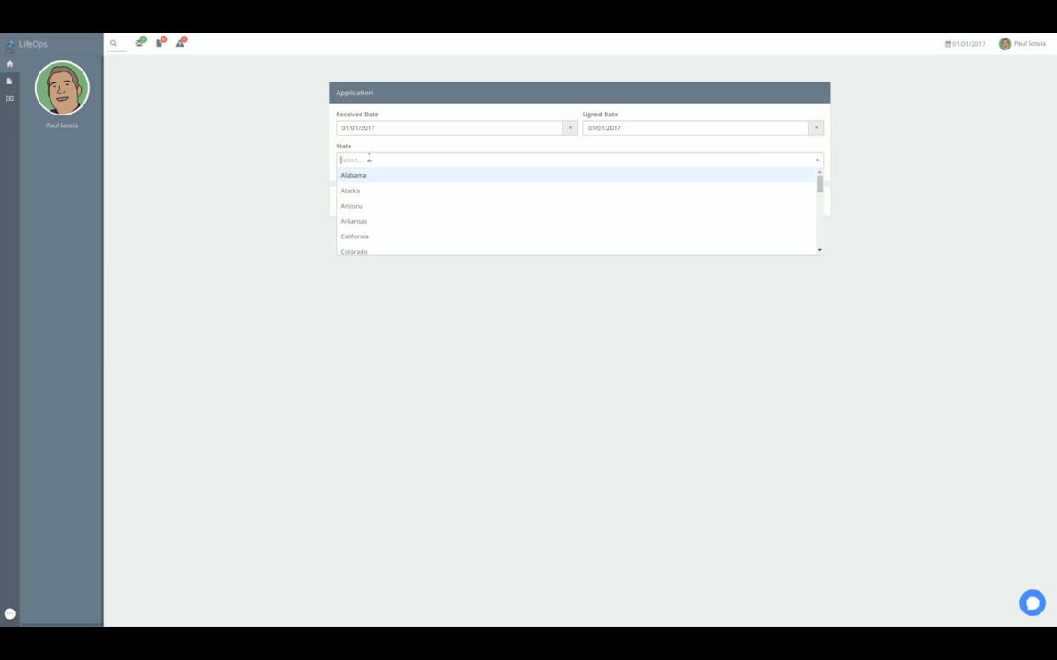
pyautogui.click(361, 173)
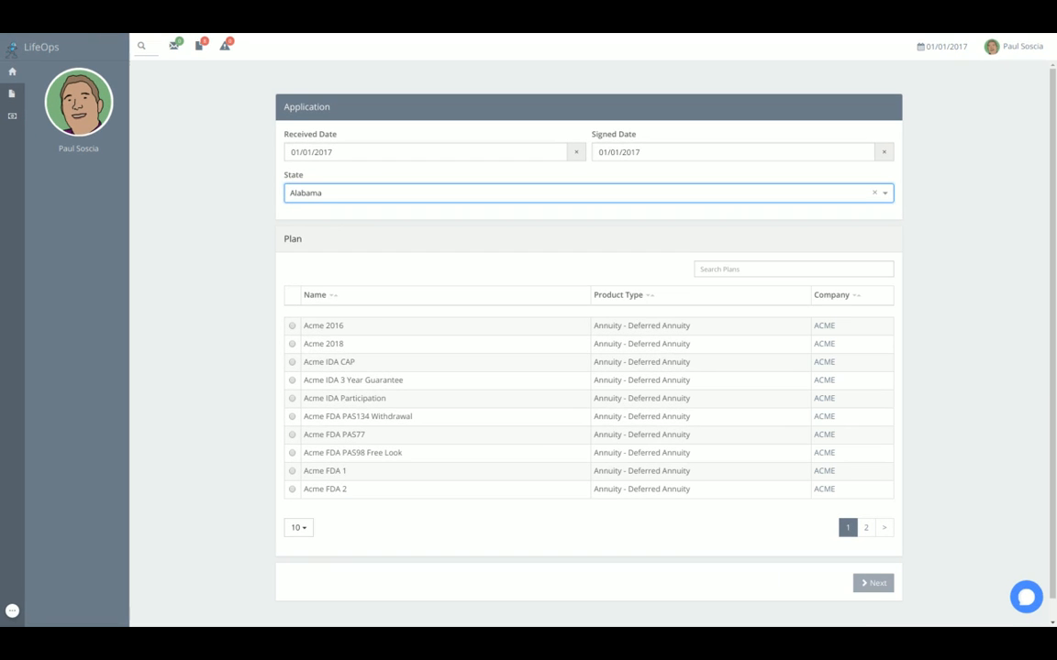
pyautogui.click(290, 362)
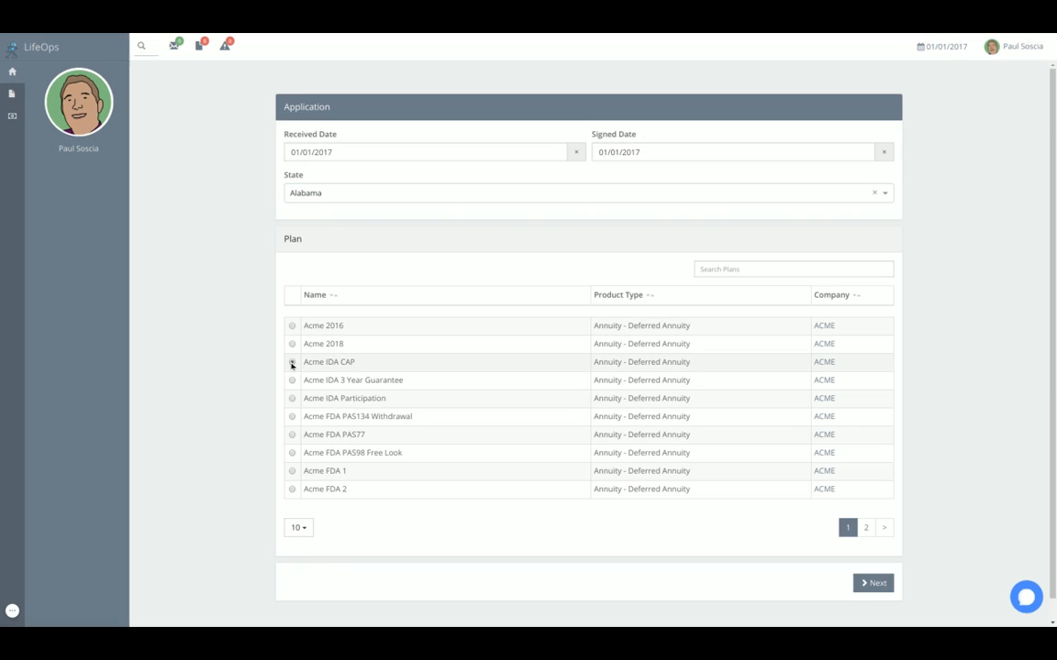
pyautogui.click(868, 581)
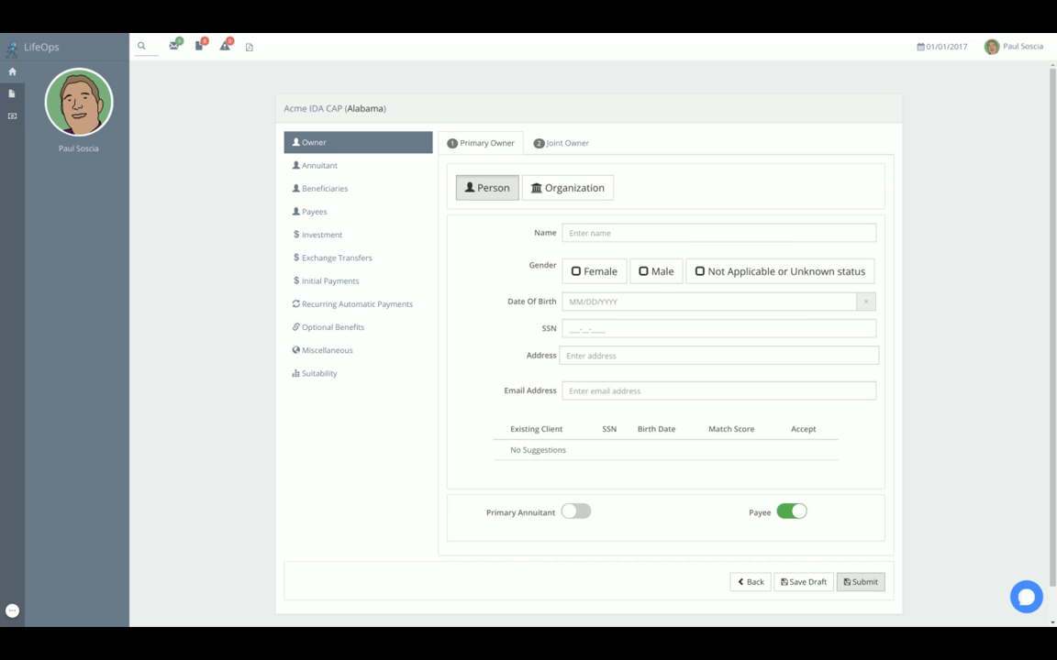
# - Enter the primary owner's full name and set the gender to Male
pyautogui.click(621, 233)
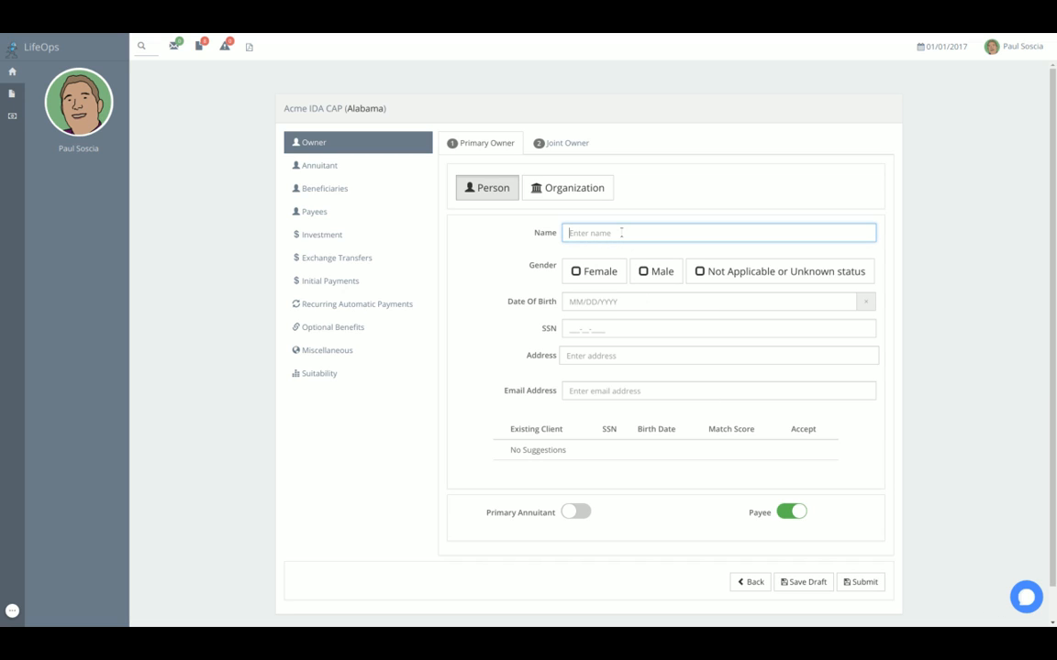
pyautogui.write('Paul Smith')
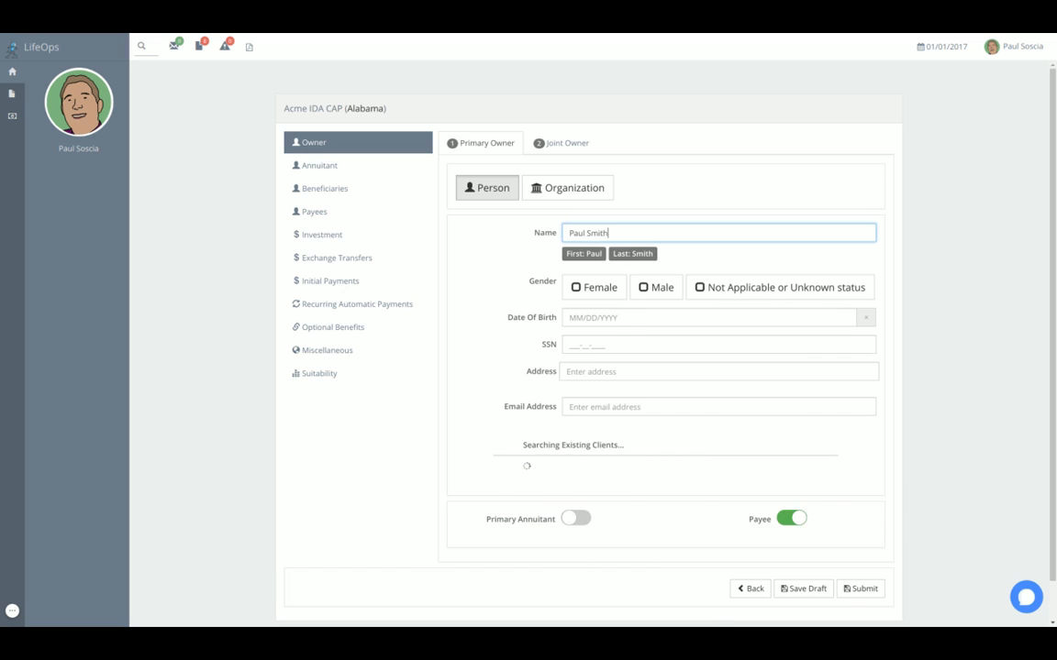
pyautogui.click(655, 287)
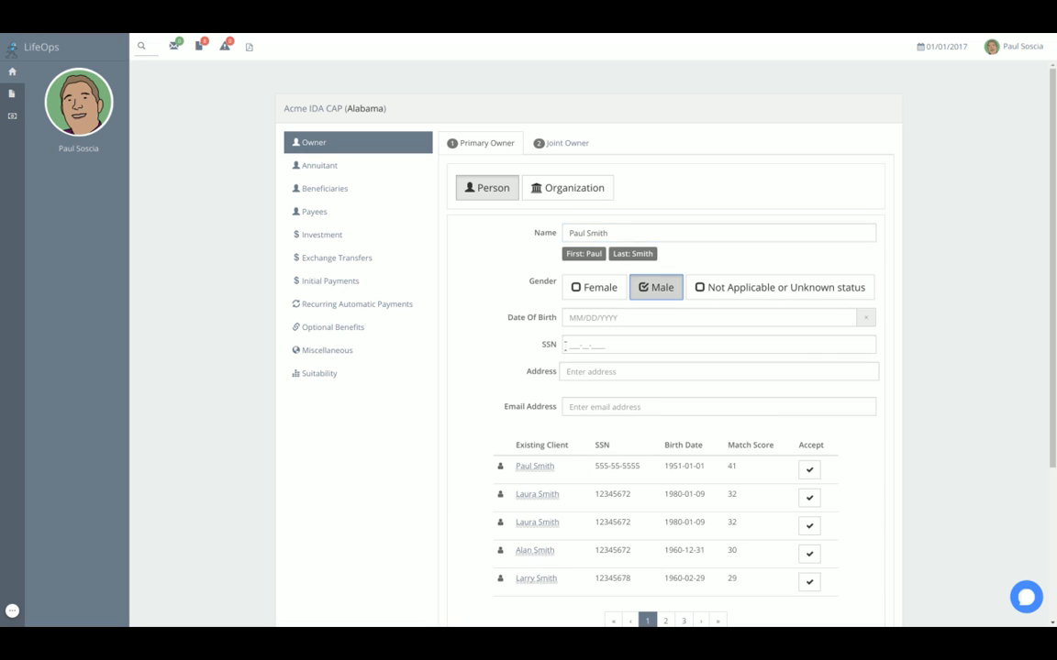
# - Fill in the primary owner's date of birth and social security number
pyautogui.click(576, 321)
pyautogui.write('01/')
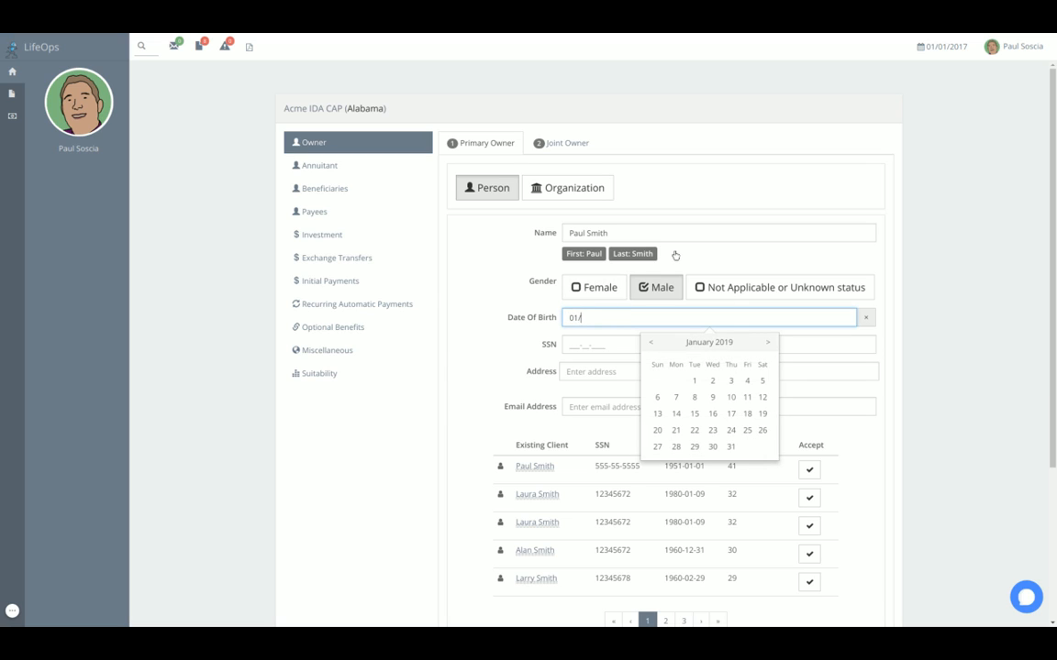
pyautogui.write('01/1951')
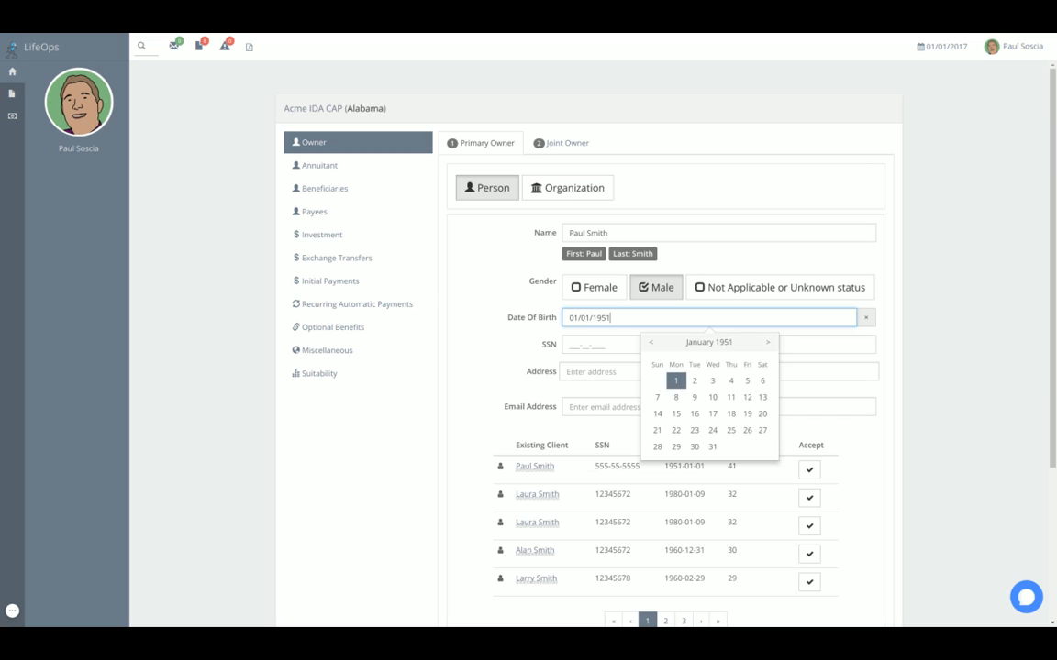
pyautogui.press('Tab')
pyautogui.write('555-55-5555')
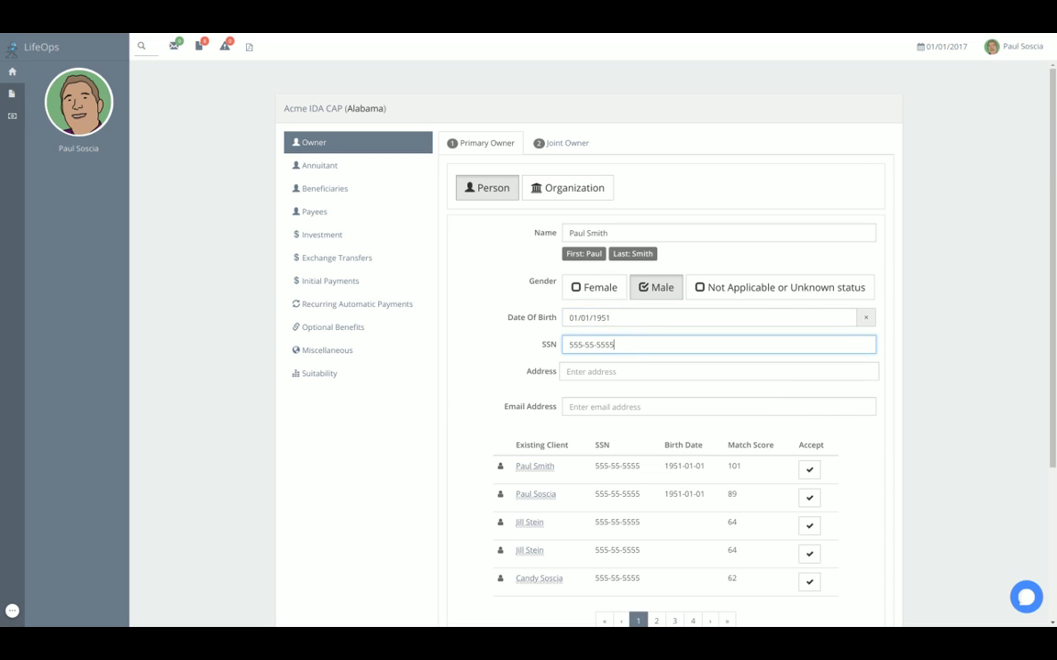
# - Fill in the primary owner's address from the suggested match and the saved e-mail address
pyautogui.press('Tab')
pyautogui.write('50')
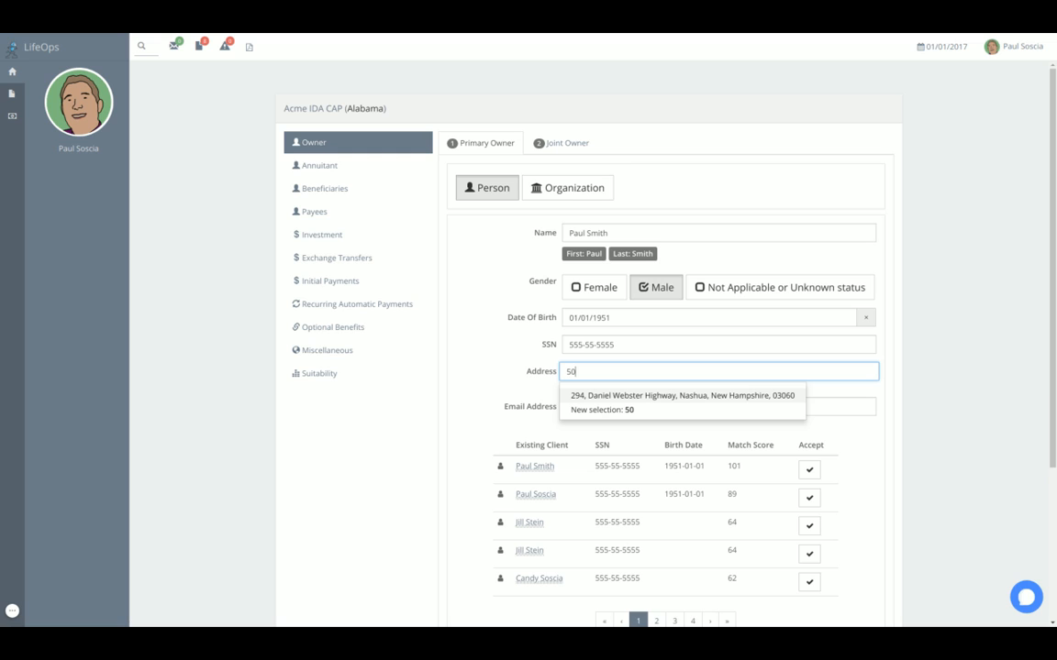
pyautogui.click(678, 395)
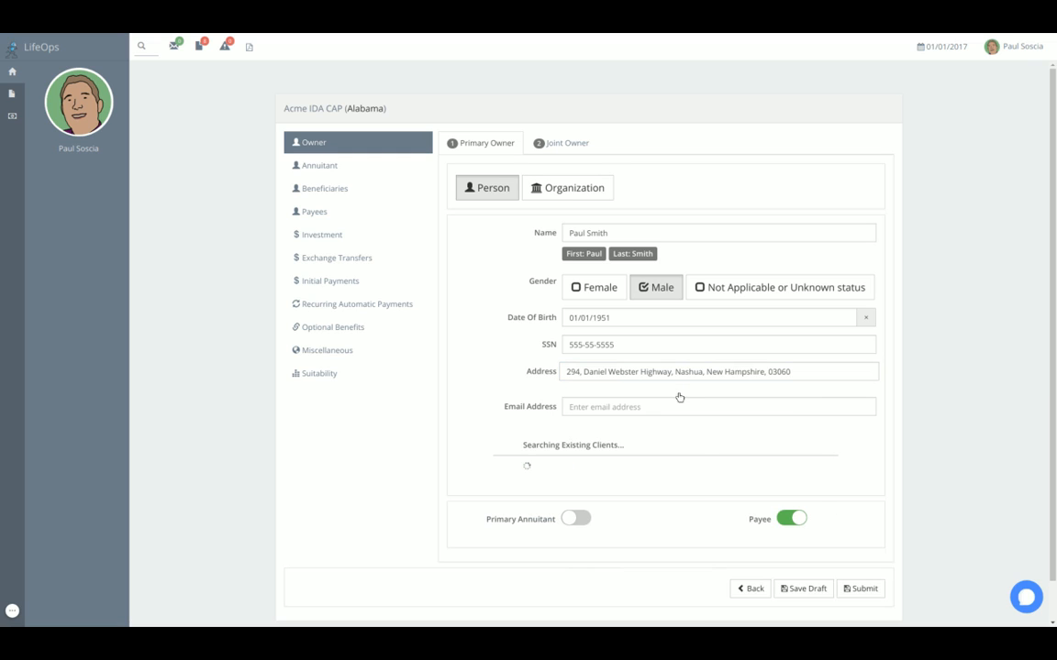
pyautogui.click(631, 407)
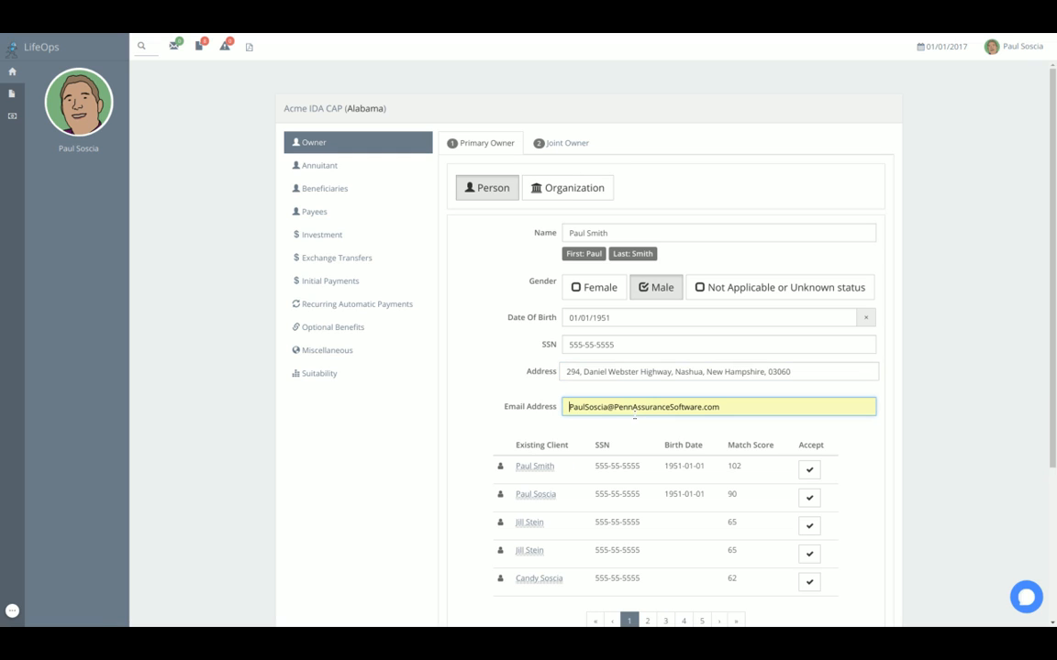
pyautogui.click(631, 427)
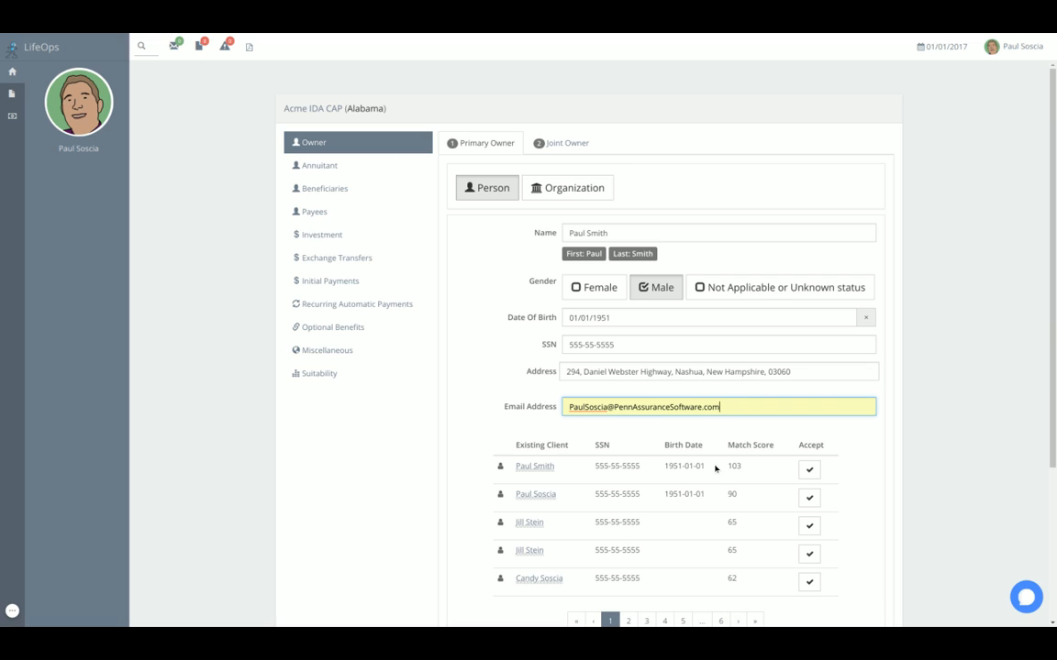
# - Designate the owner as Primary Annuitant, and check the details carried over to the Annuitant section
pyautogui.scroll(-3, 1053, 385)
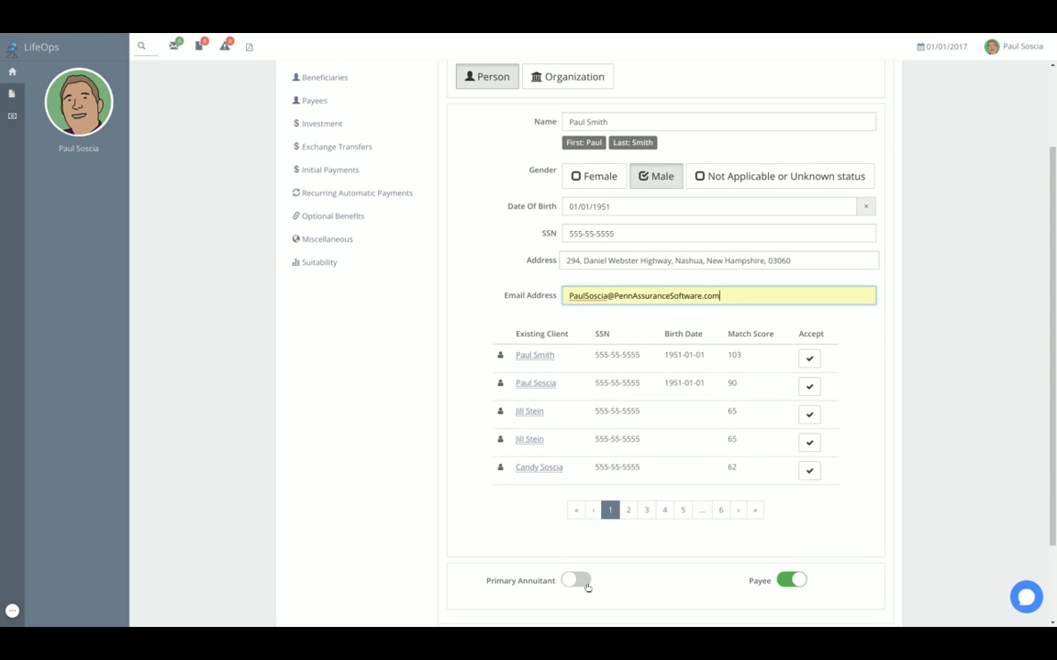
pyautogui.click(578, 580)
pyautogui.hotkey('ctrl', '-')
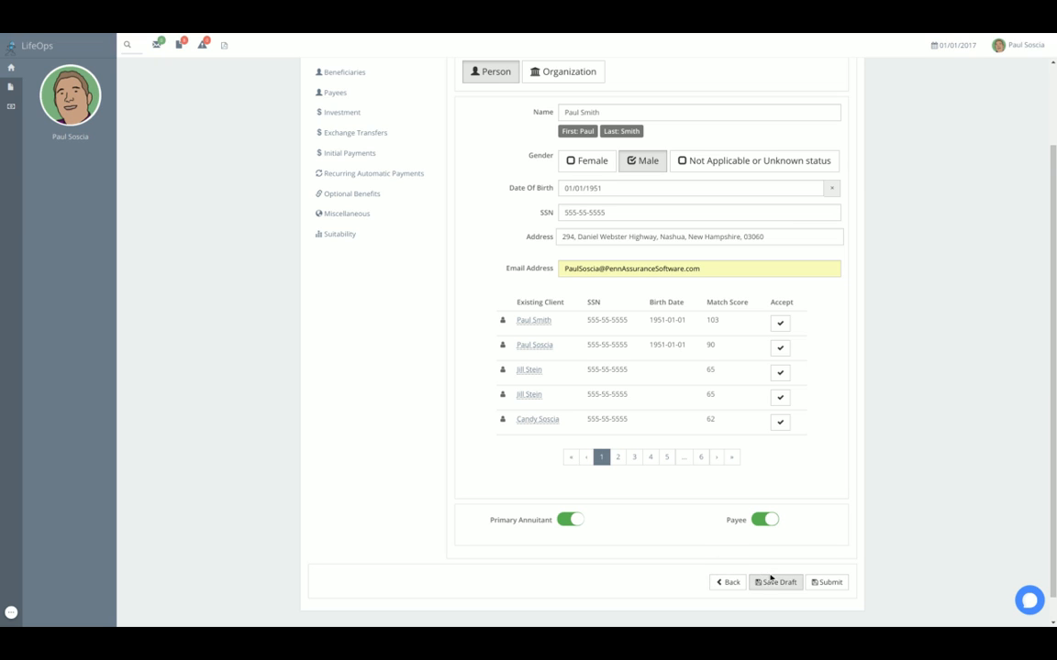
pyautogui.scroll(3, 463, 366)
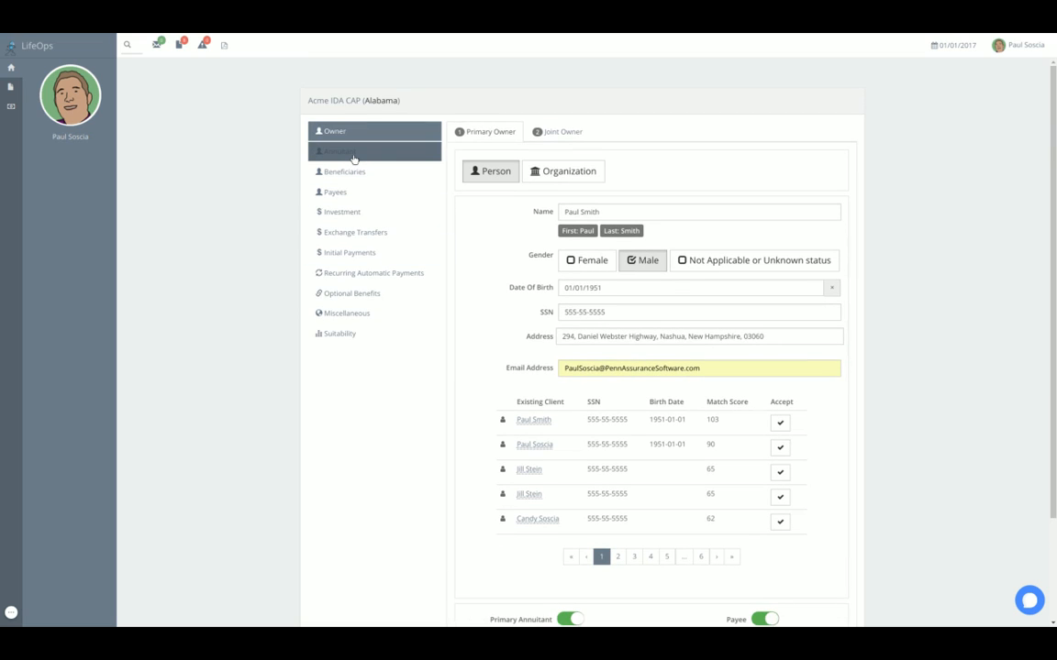
pyautogui.click(350, 154)
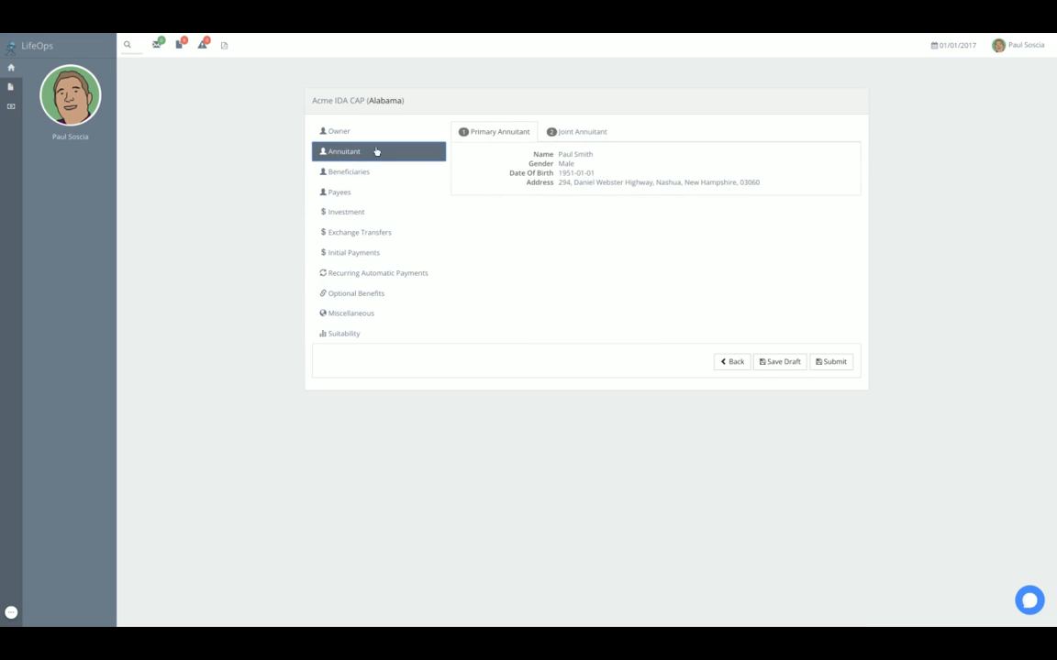
pyautogui.click(341, 140)
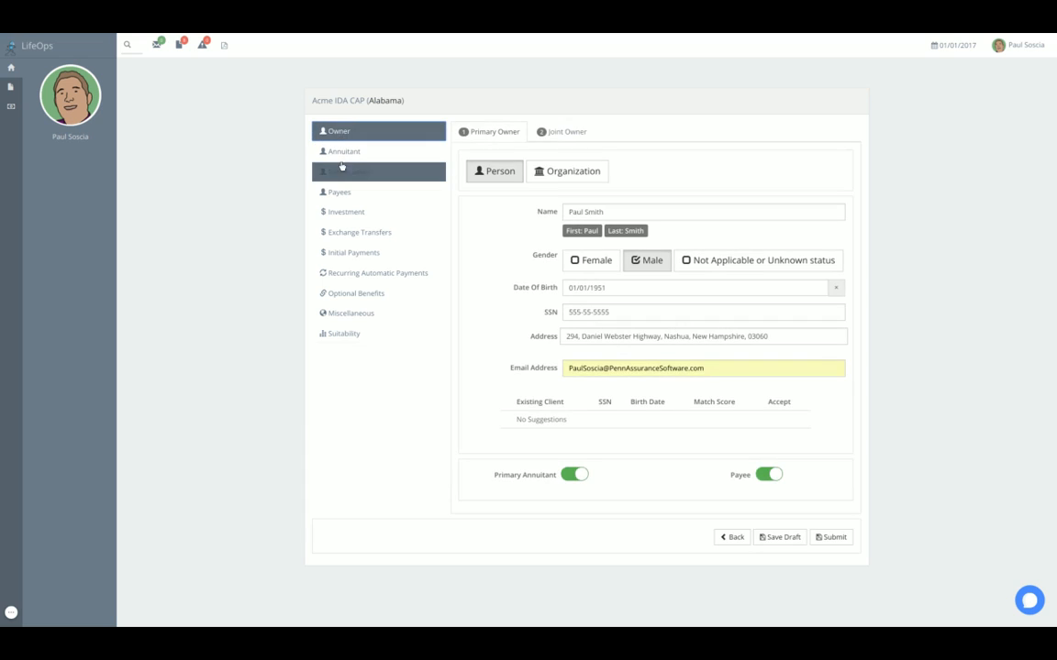
# - Start a new primary beneficiary of type Person and enter the beneficiary's full name
pyautogui.click(354, 172)
pyautogui.click(507, 166)
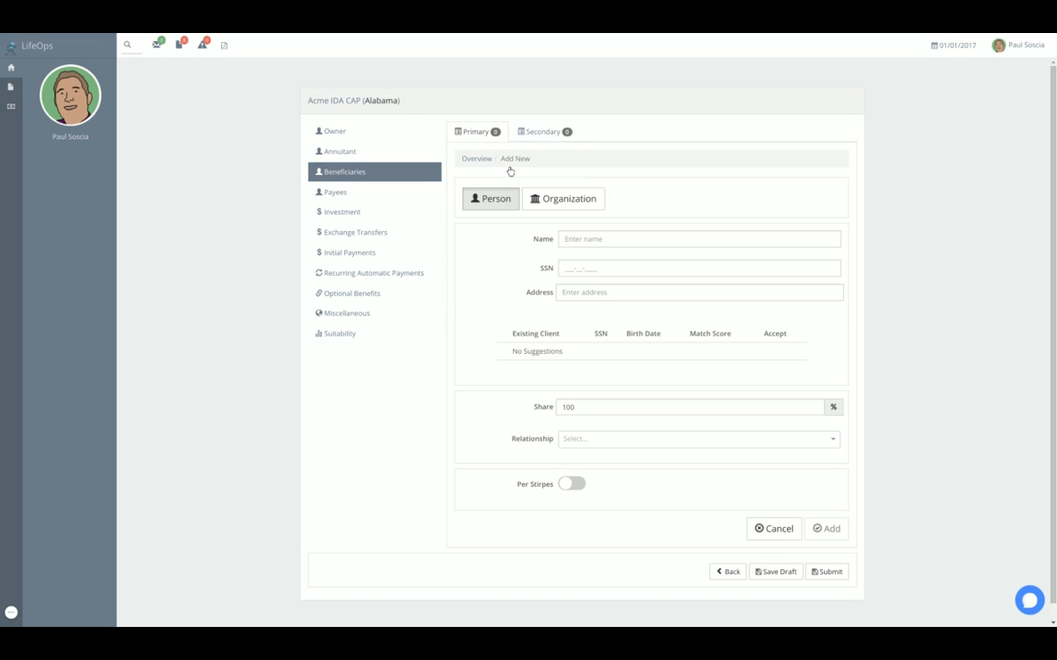
pyautogui.press('Tab')
pyautogui.press('Tab')
pyautogui.press('Tab')
pyautogui.press('Tab')
pyautogui.press('Tab')
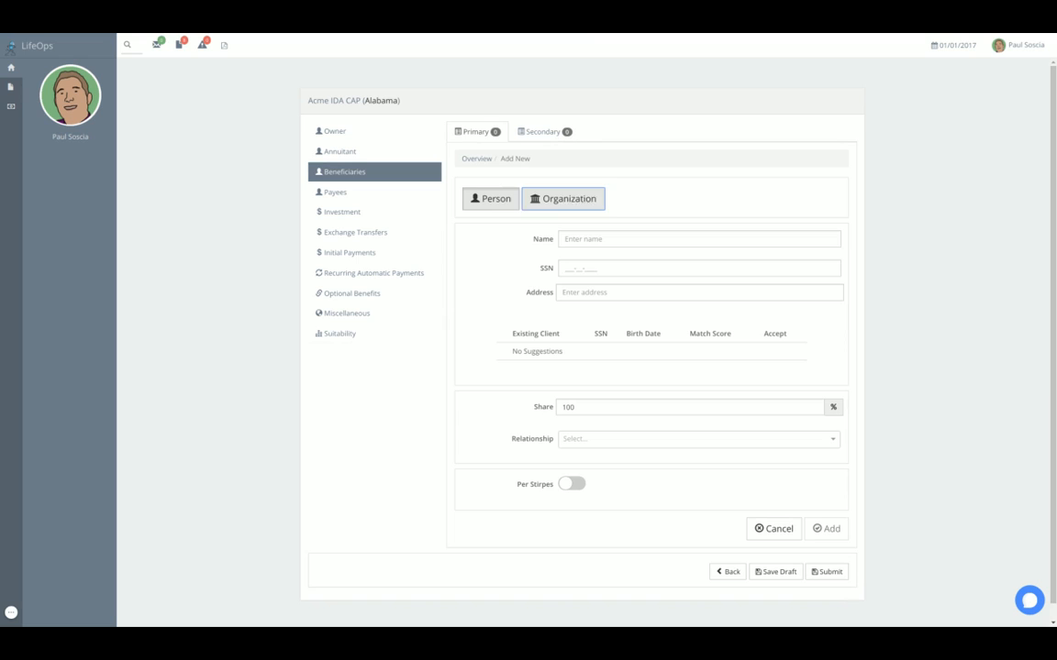
pyautogui.hotkey('shift', 'Tab')
pyautogui.write('J')
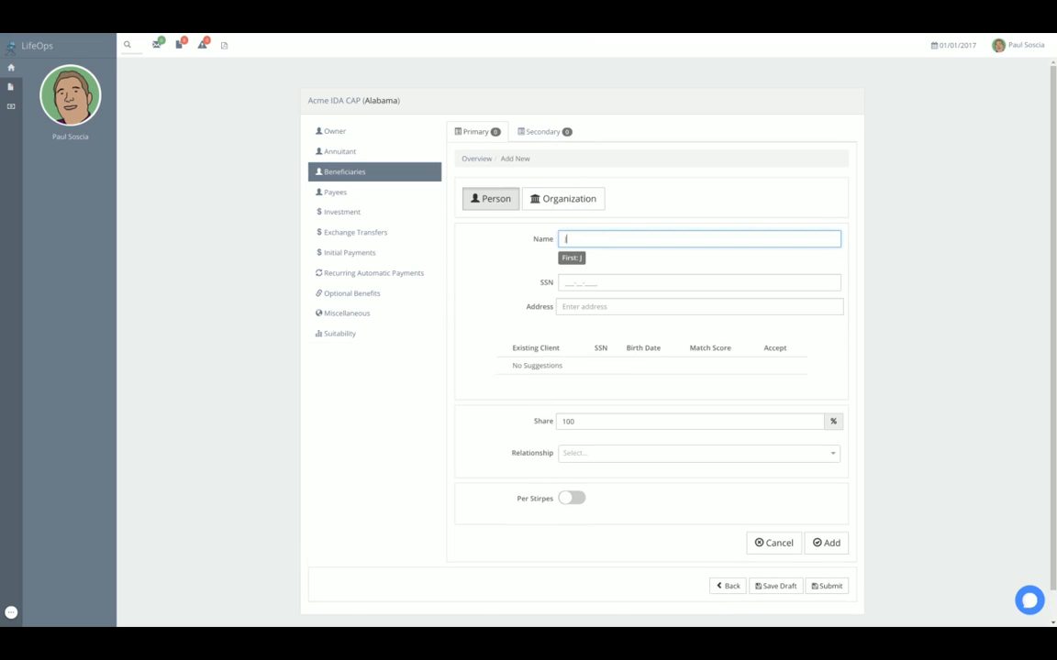
pyautogui.write('ill SMith')
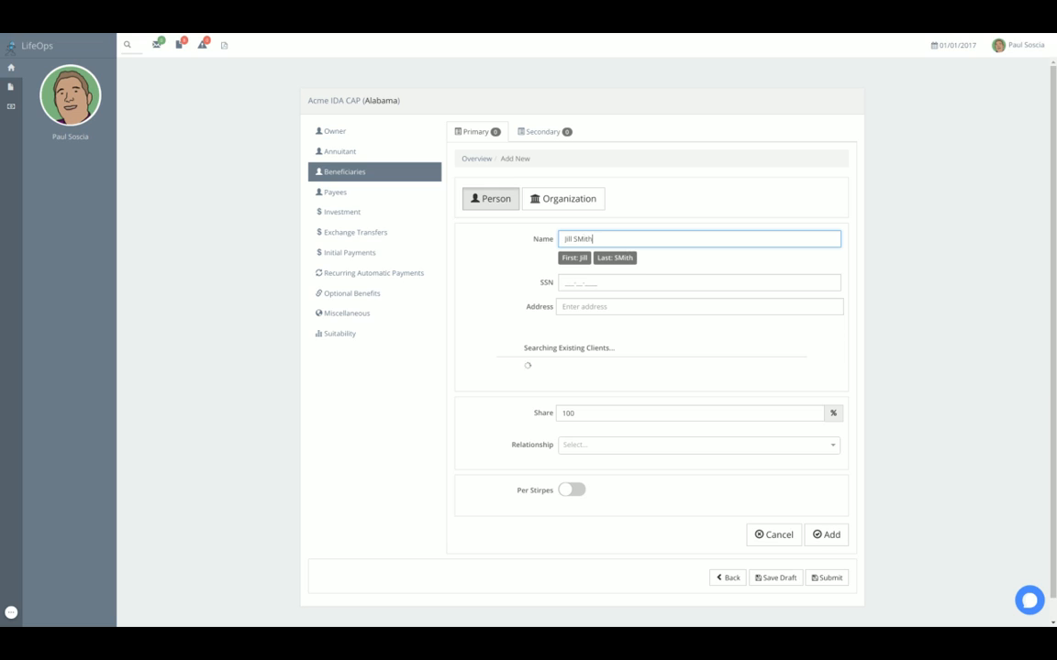
pyautogui.press('BackSpace')
pyautogui.press('BackSpace')
pyautogui.write('mith')
pyautogui.press('Tab')
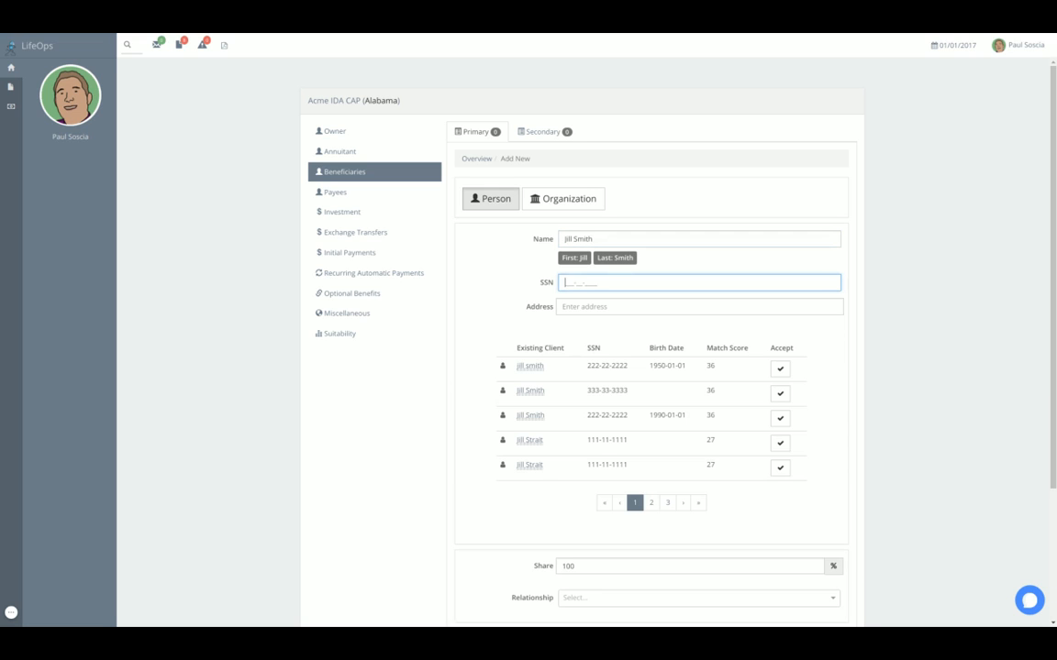
# - Fill in the beneficiary's social security number and address
pyautogui.write('444-44-4444')
pyautogui.press('Tab')
pyautogui.write('50')
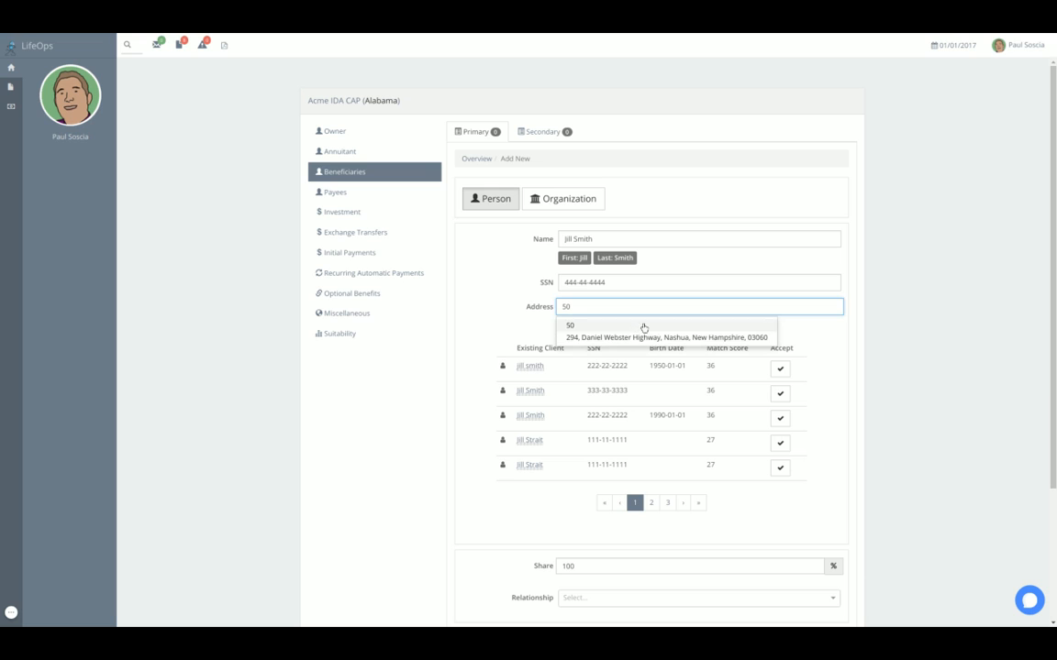
# - Set the beneficiary's relationship to Aunt with Per Stirpes enabled, and add the beneficiary to the application
pyautogui.click(588, 601)
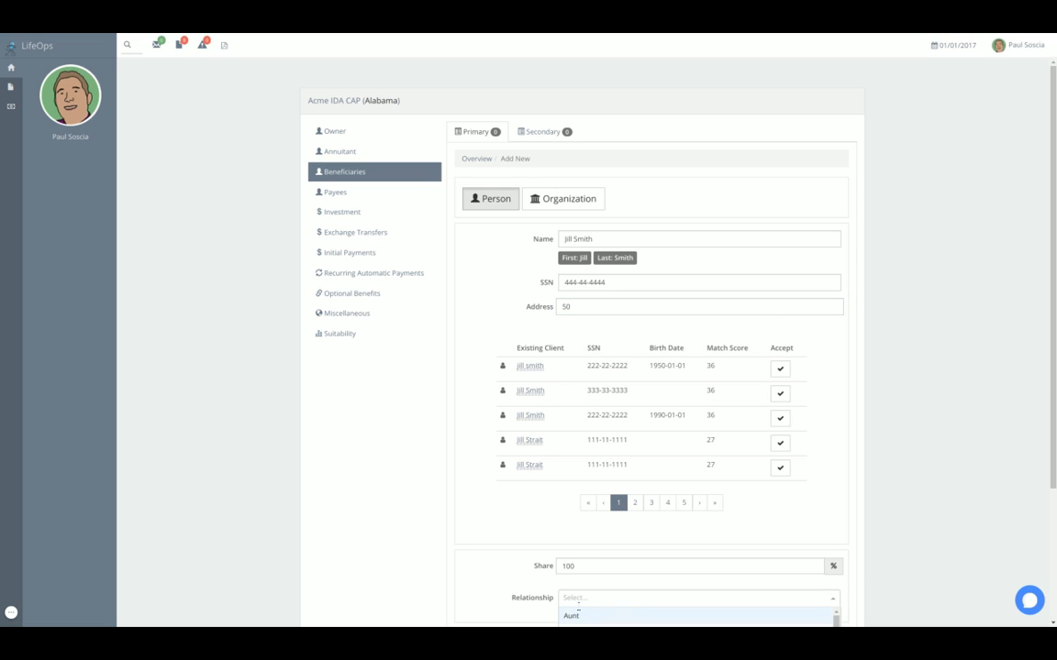
pyautogui.click(569, 616)
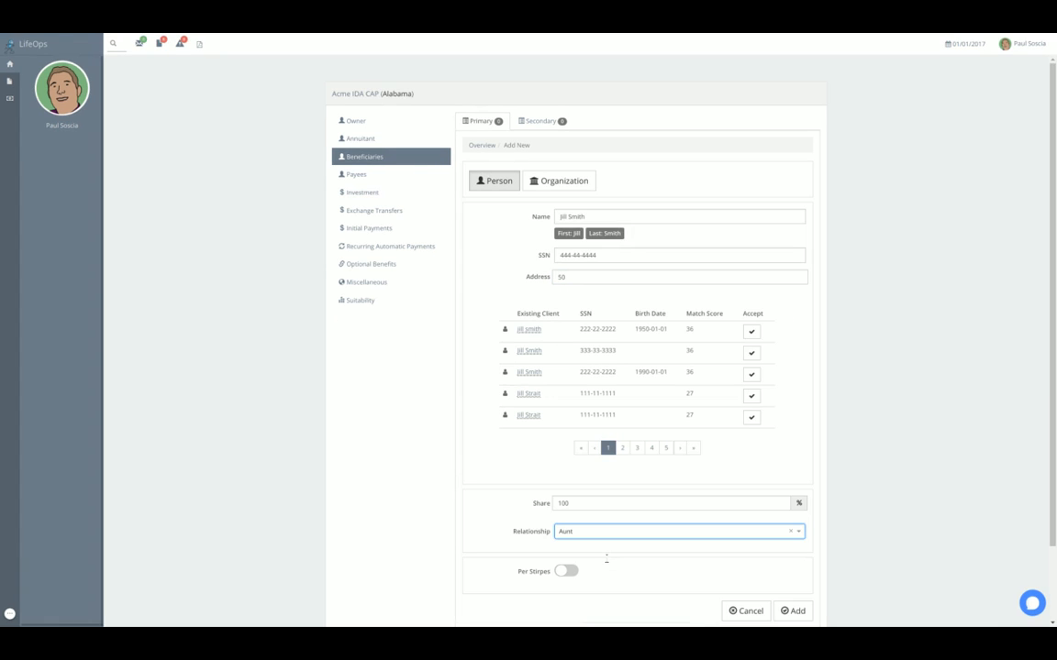
pyautogui.click(563, 548)
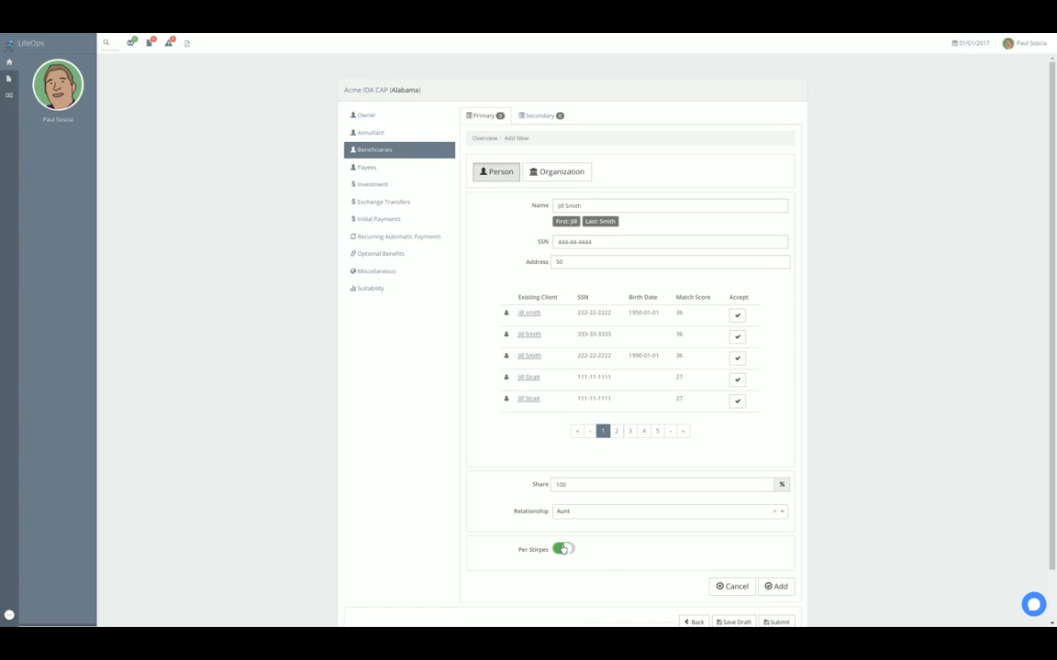
pyautogui.click(776, 586)
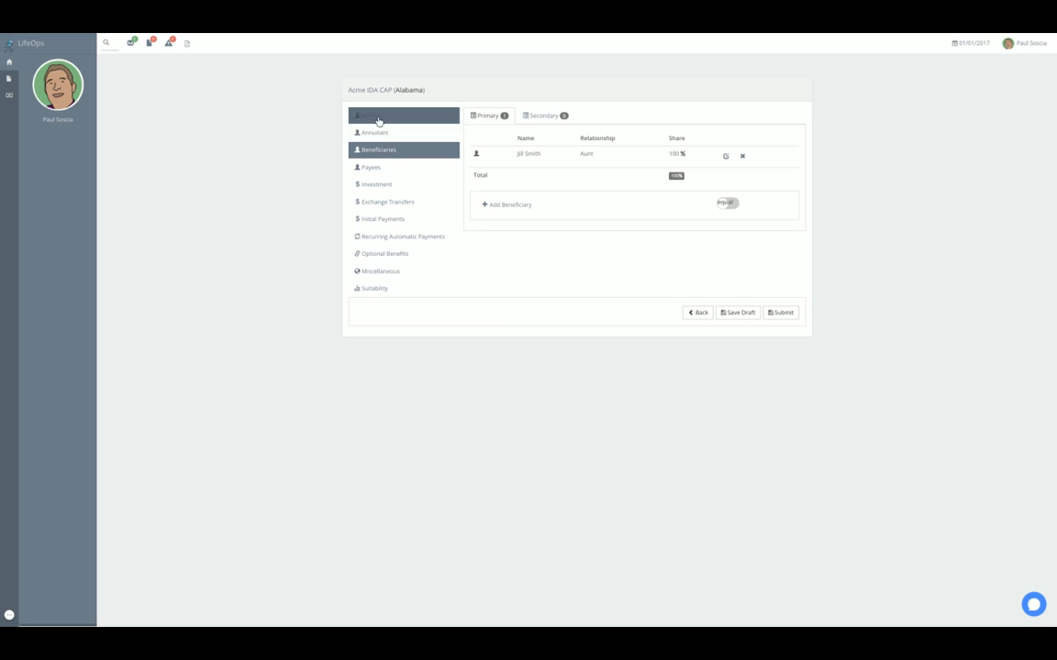
# - Set the investment plan's annuity period to 10 years and its qualified type to Non Qualified
pyautogui.click(384, 187)
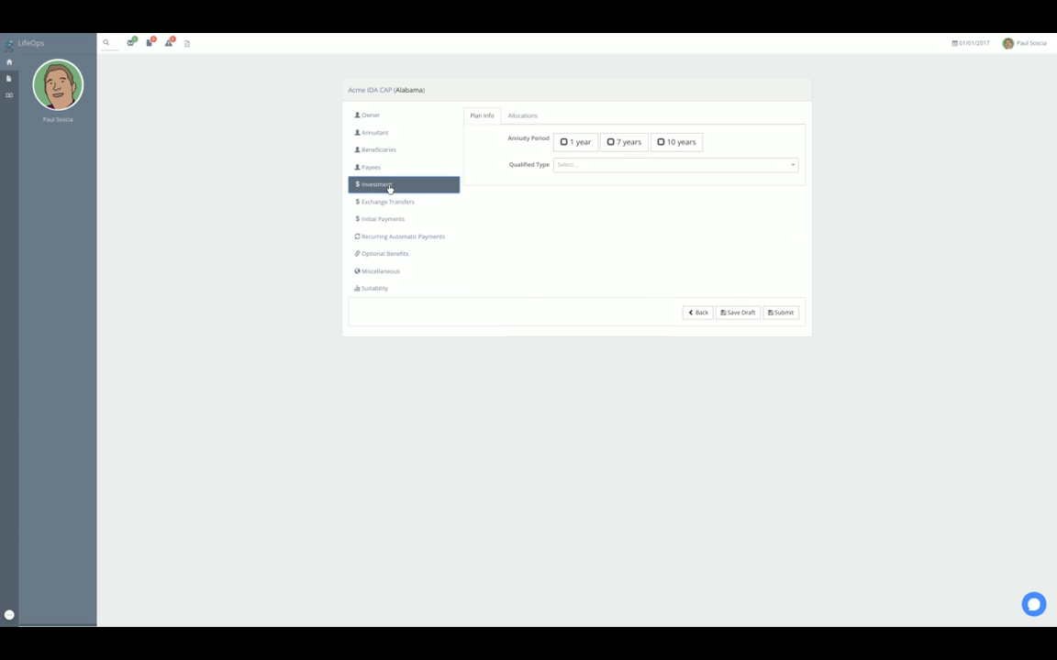
pyautogui.click(667, 147)
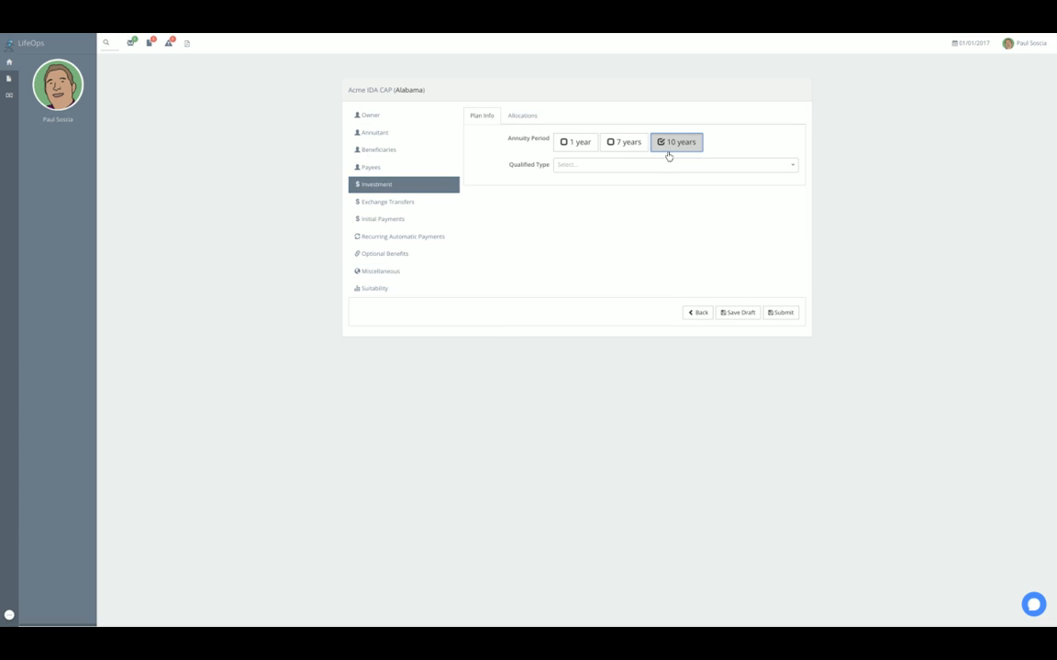
pyautogui.click(612, 165)
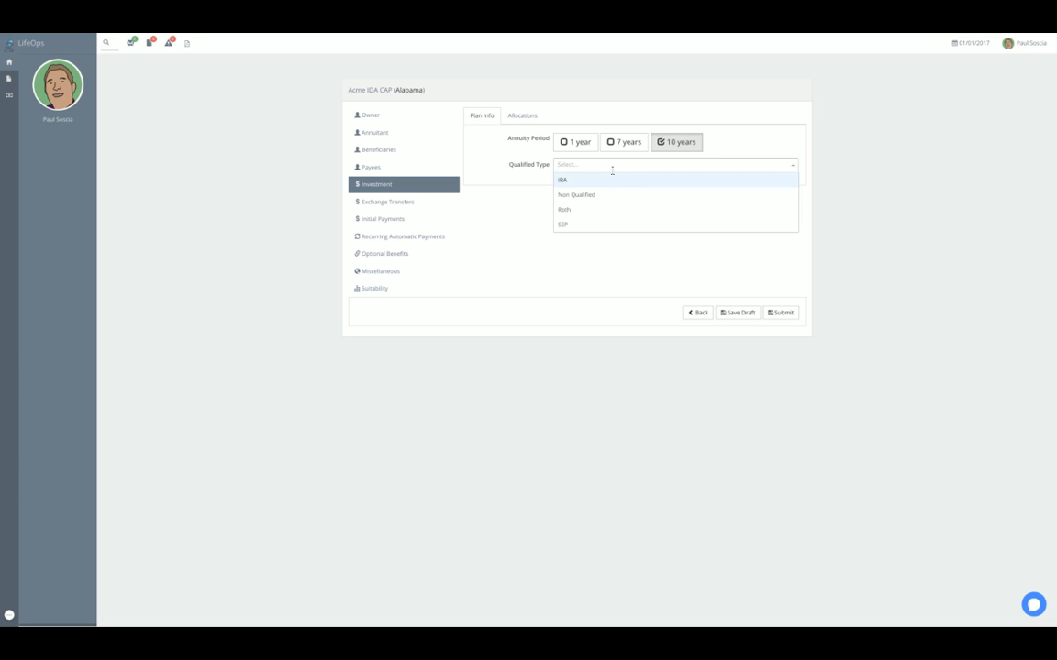
pyautogui.click(589, 198)
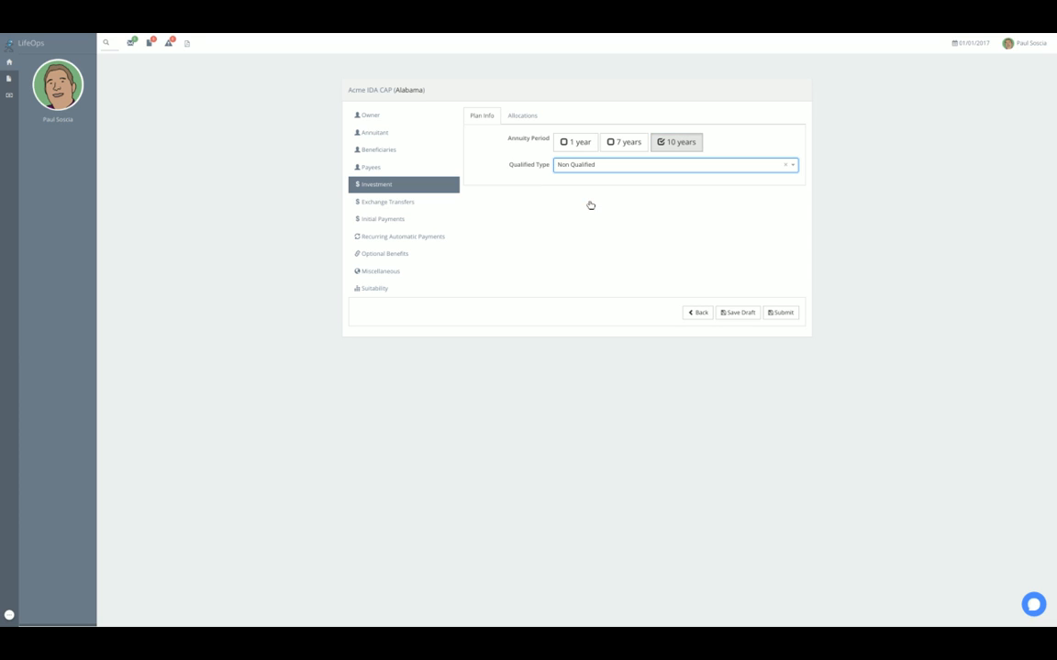
# - Allocate 50% to Acme Indexed Annual Point to Point and 50% to Acme Indexed Monthly Average
pyautogui.click(529, 116)
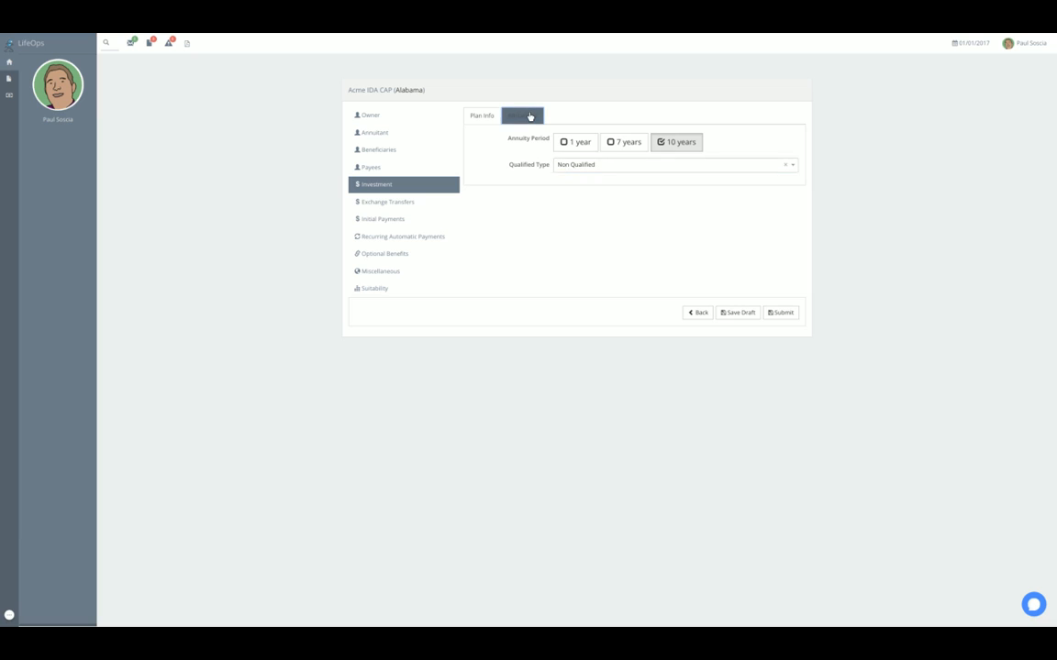
pyautogui.click(688, 143)
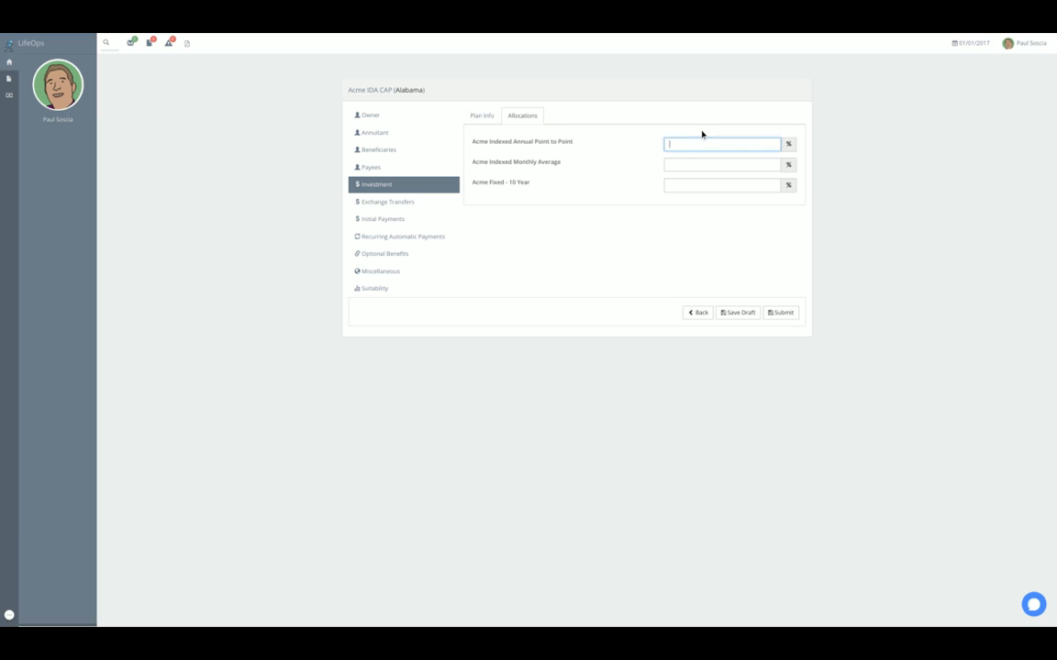
pyautogui.press('Tab')
pyautogui.write('50')
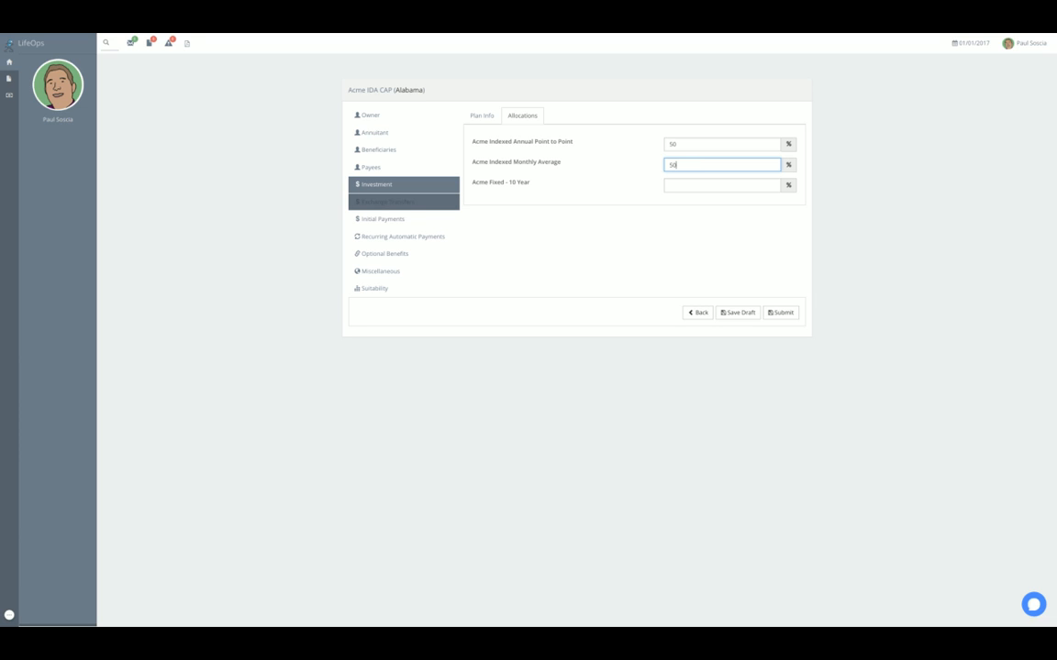
# - Start a new initial payment, look up the suspense record by its number and attach it to the payment
pyautogui.click(413, 203)
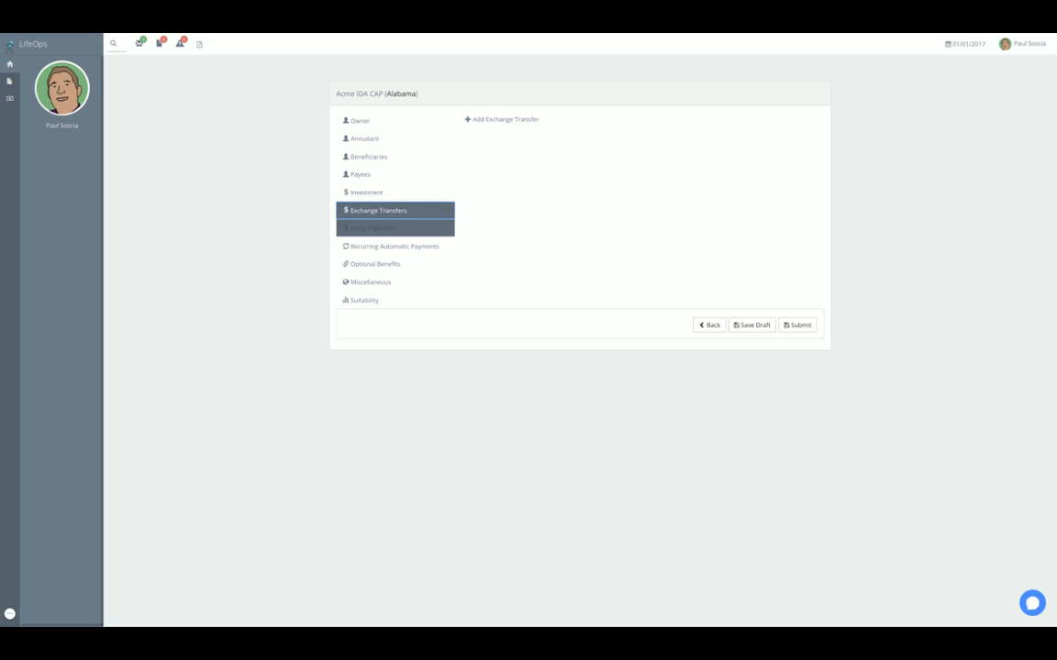
pyautogui.click(389, 227)
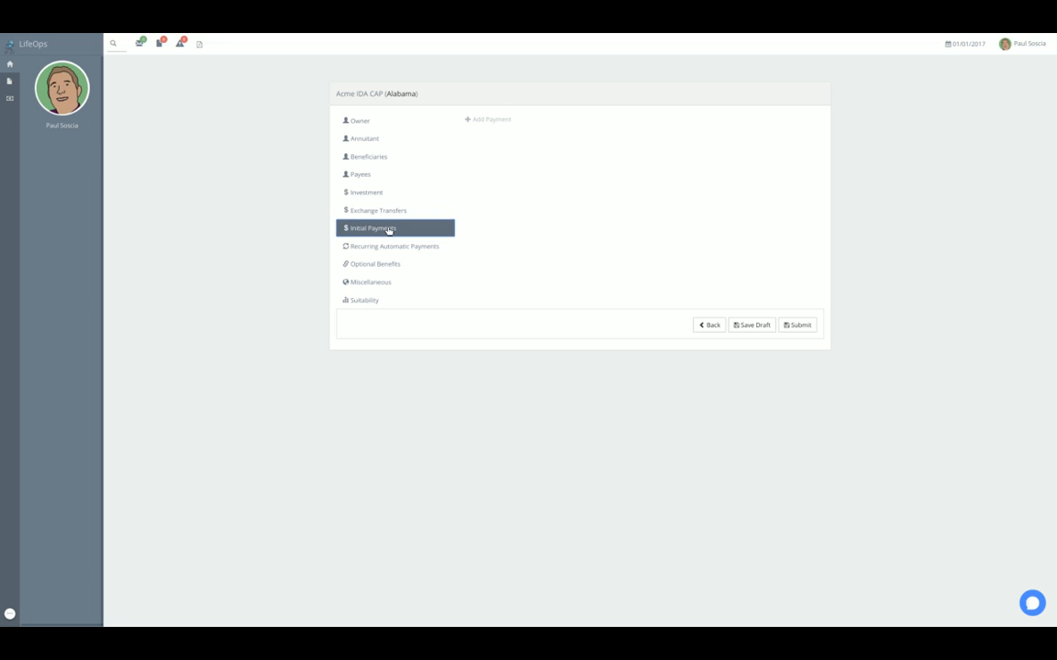
pyautogui.click(491, 120)
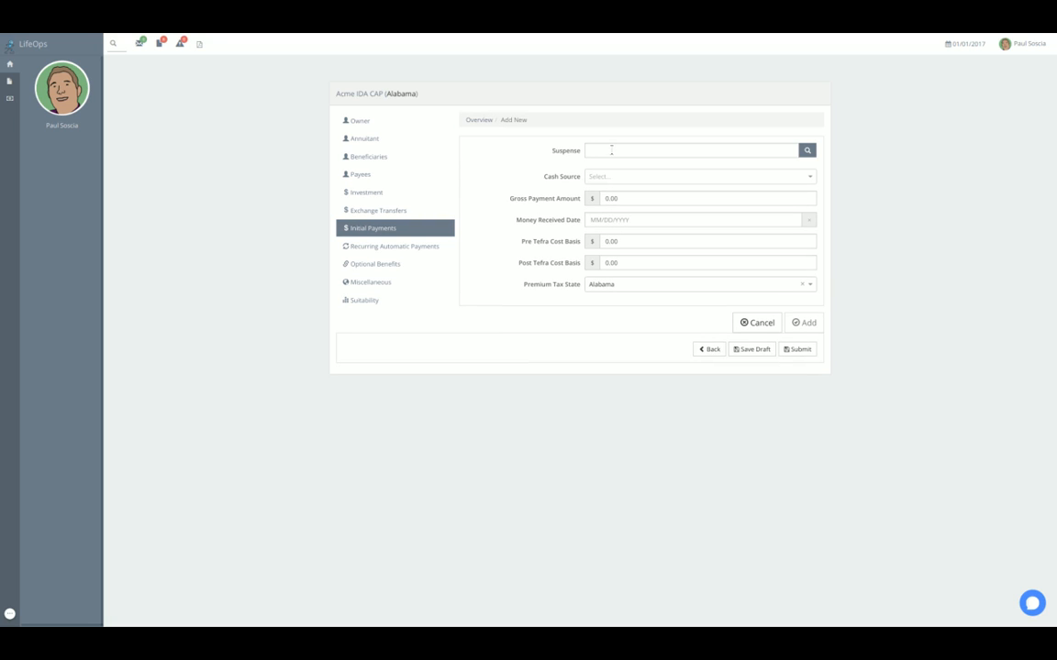
pyautogui.click(611, 151)
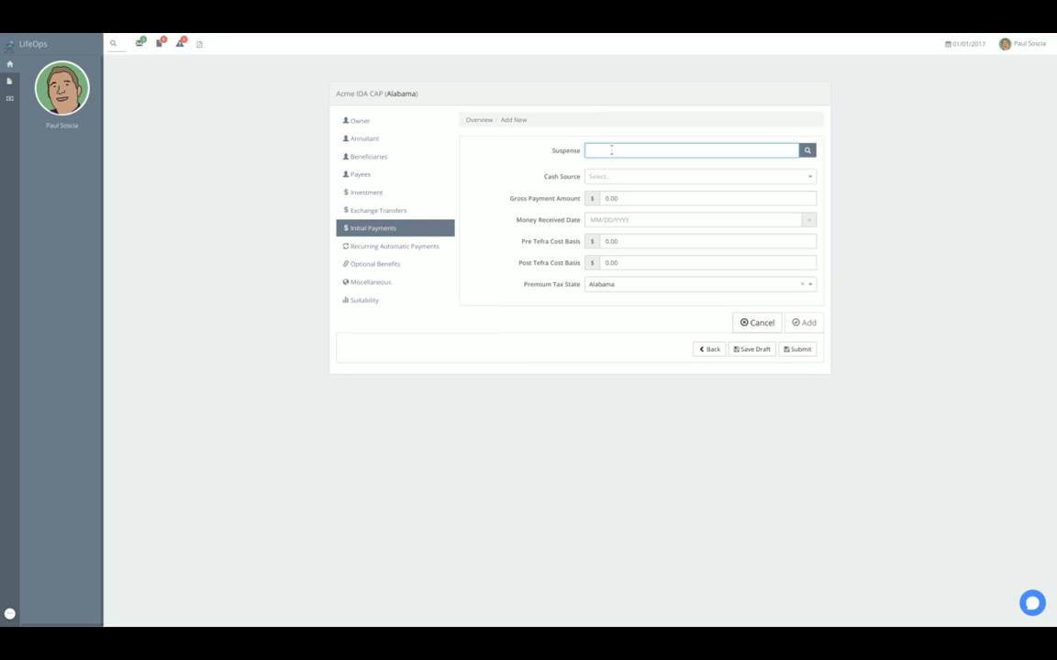
pyautogui.write('1')
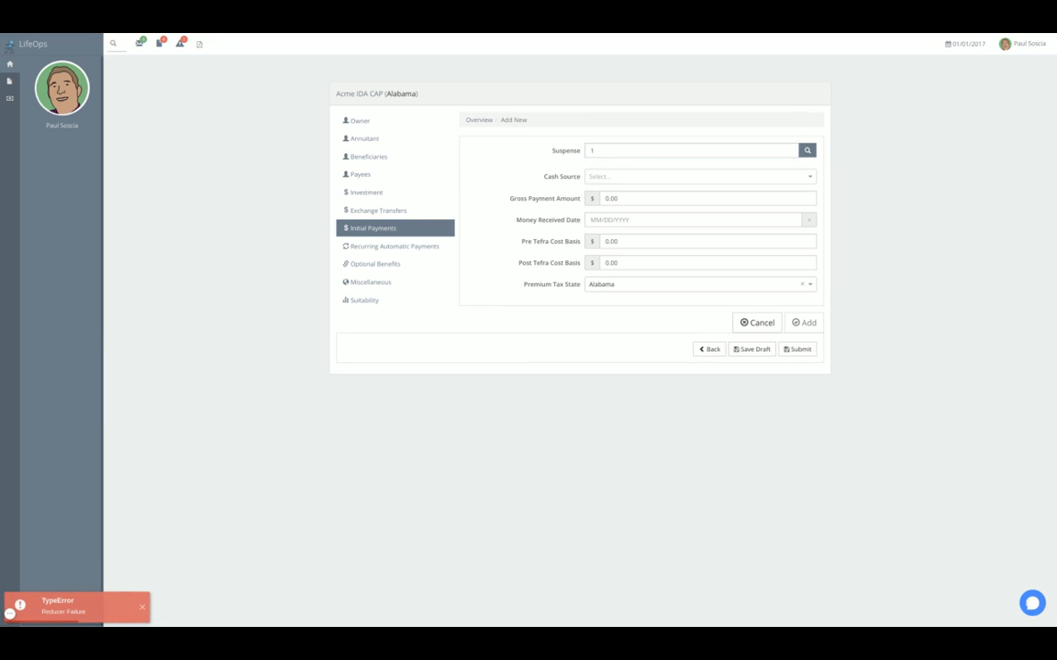
pyautogui.click(611, 150)
pyautogui.write('37')
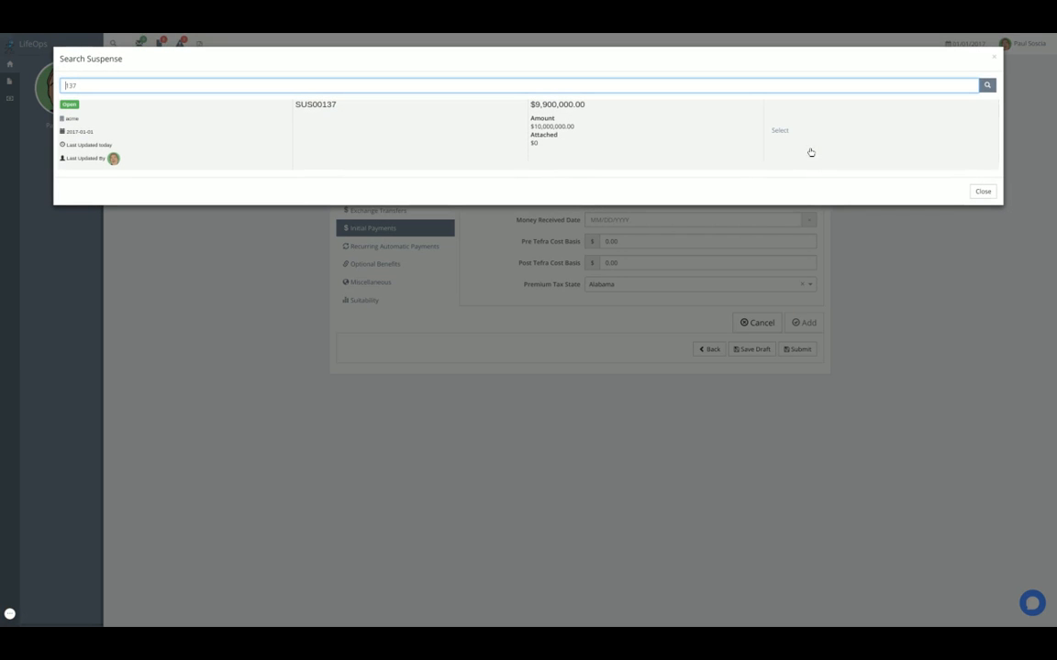
pyautogui.click(780, 131)
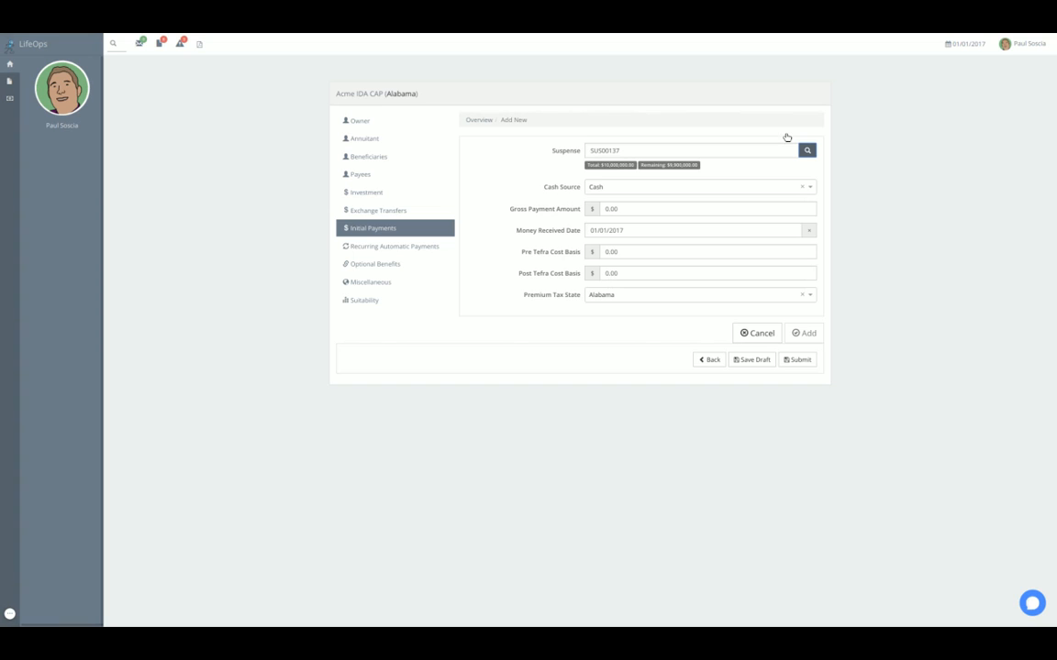
# - Set the gross payment amount to $50,000 and add the initial payment to the application
pyautogui.click(639, 210)
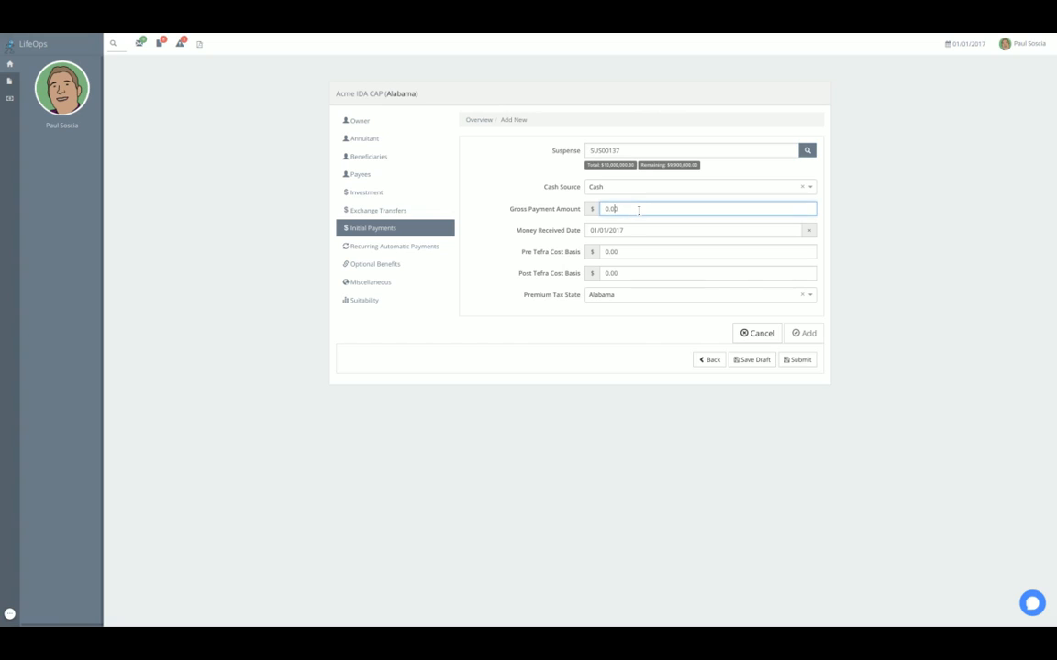
pyautogui.hotkey('ctrl', 'a')
pyautogui.press('BackSpace')
pyautogui.write('50,000')
pyautogui.click(809, 333)
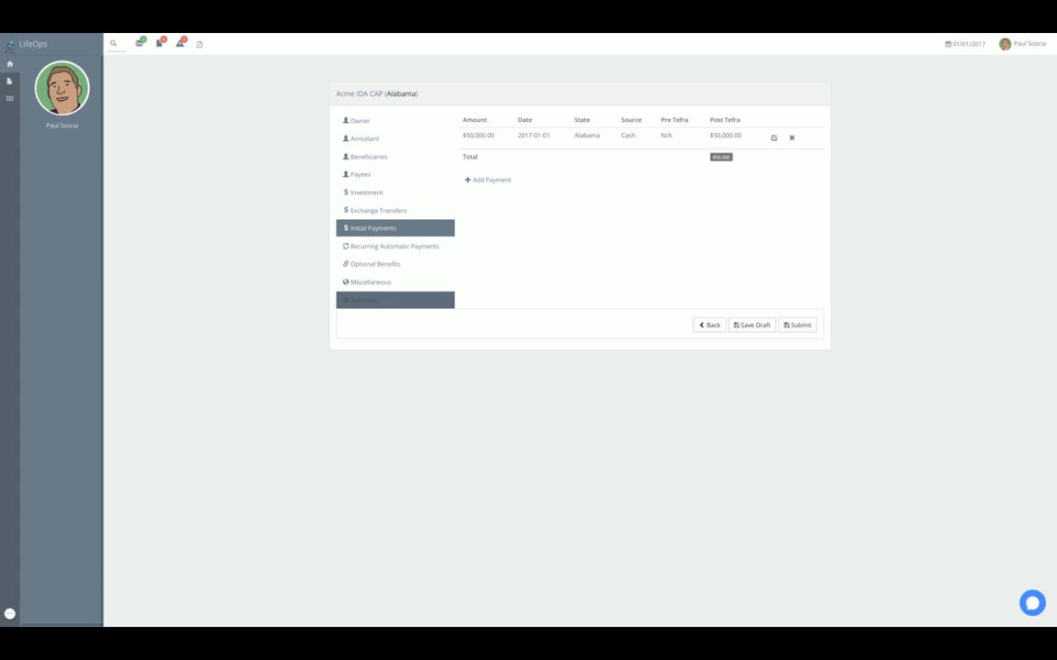
# - In the suitability questionnaire, choose an investment time horizon of 1-2 years and enter a net worth of $1,000,000
pyautogui.click(385, 301)
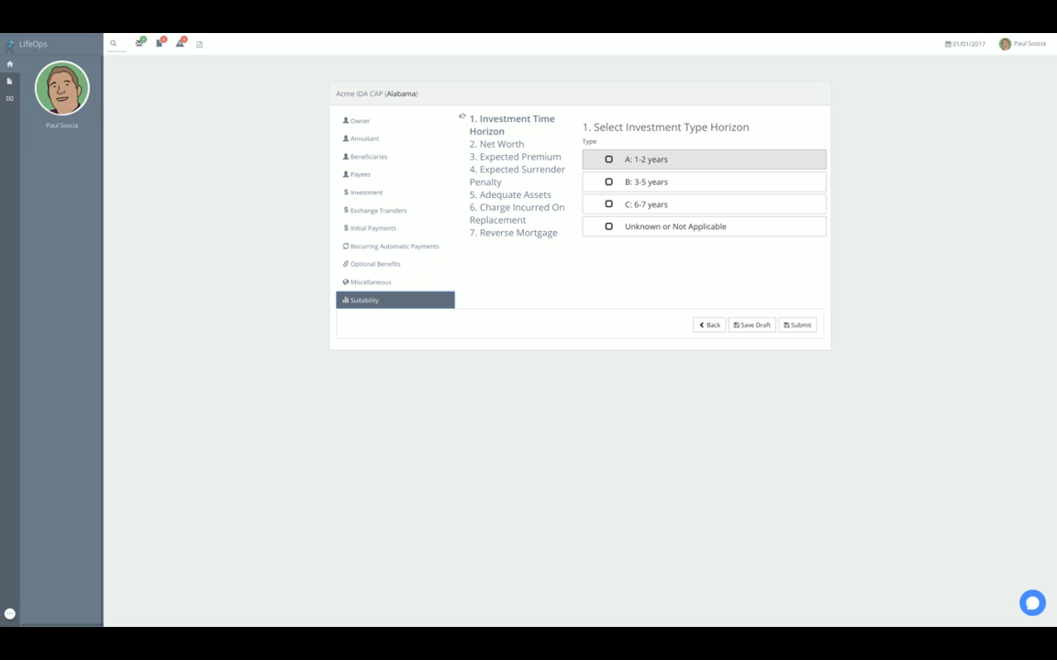
pyautogui.click(608, 159)
pyautogui.click(510, 145)
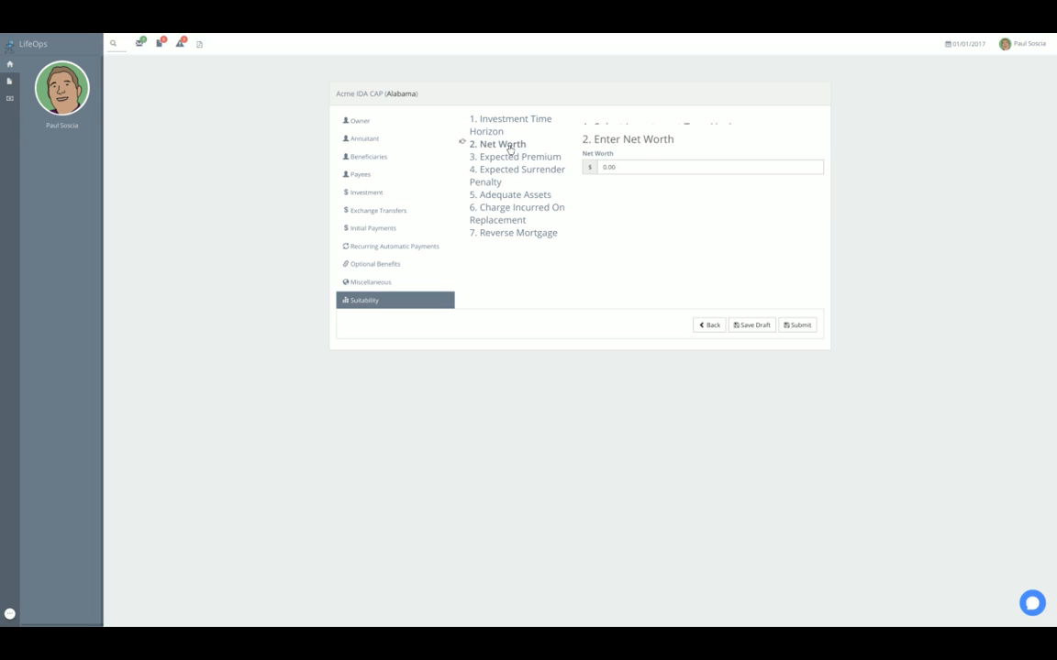
pyautogui.click(610, 154)
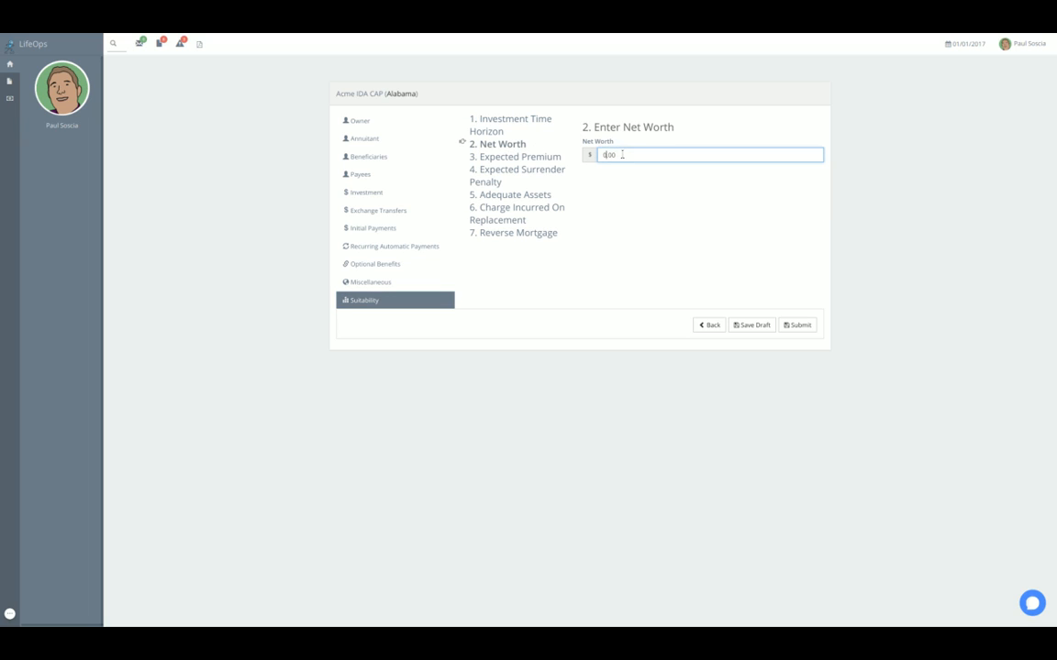
pyautogui.write('1,000,000')
# - Enter an expected premium of $50,000 and answer No to the expected surrender penalty question
pyautogui.click(521, 156)
pyautogui.click(630, 155)
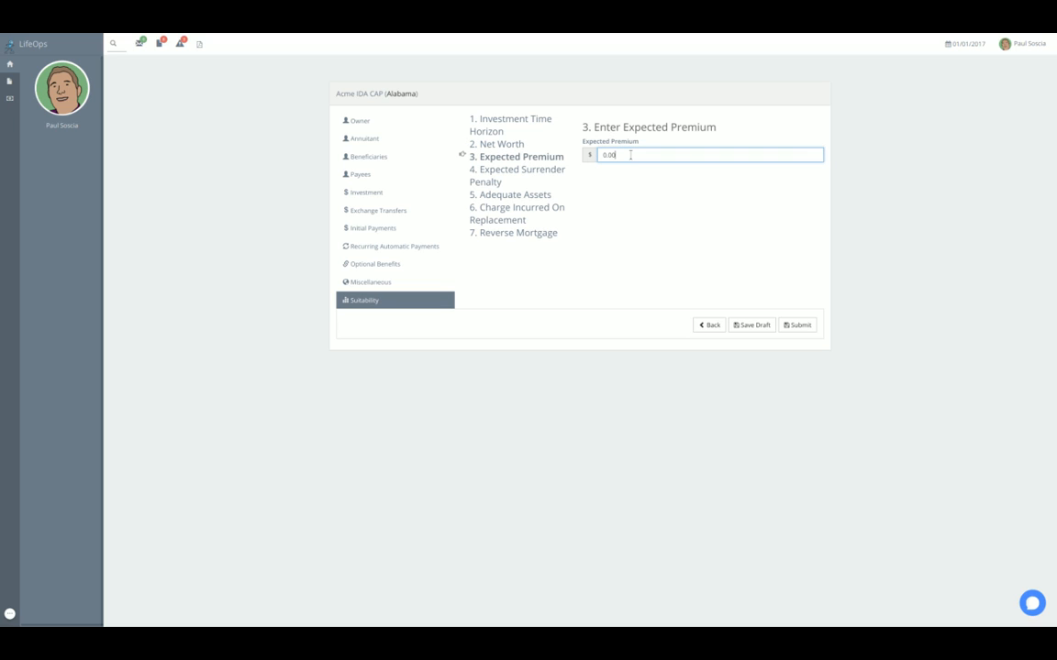
pyautogui.write('50000')
pyautogui.click(546, 174)
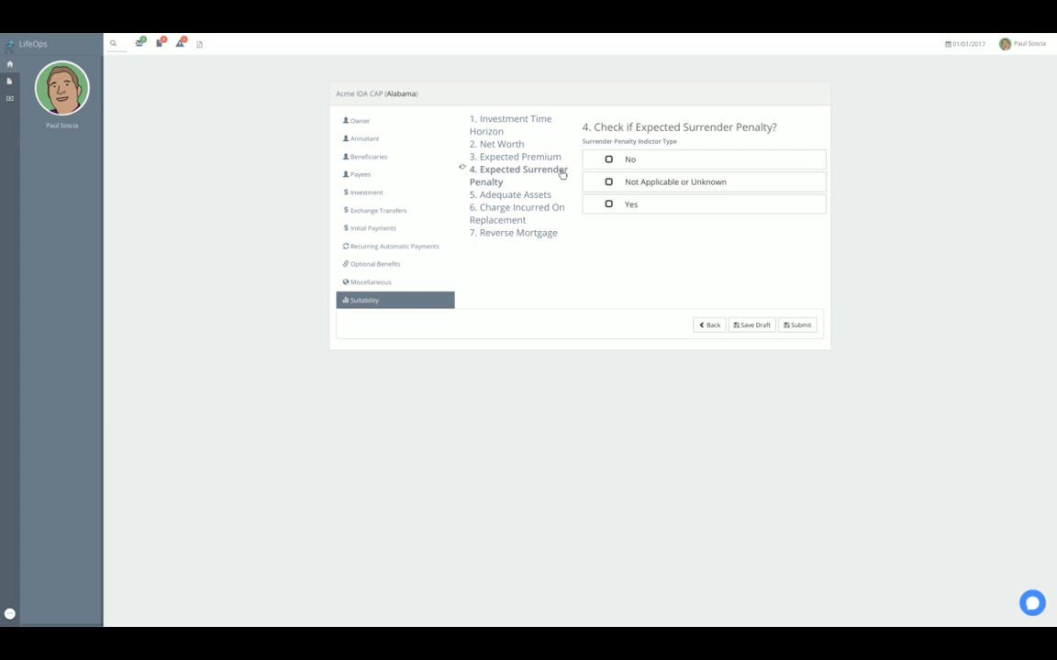
pyautogui.click(630, 159)
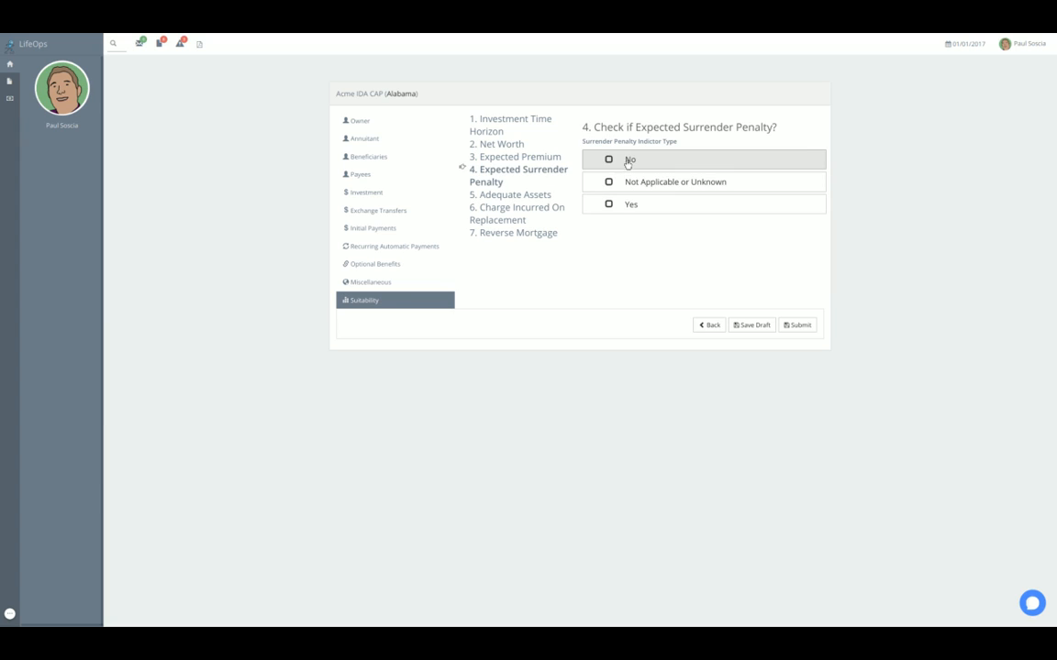
# - Answer Yes to adequate assets and enter $1,000 as the charges incurred on replacements
pyautogui.click(530, 198)
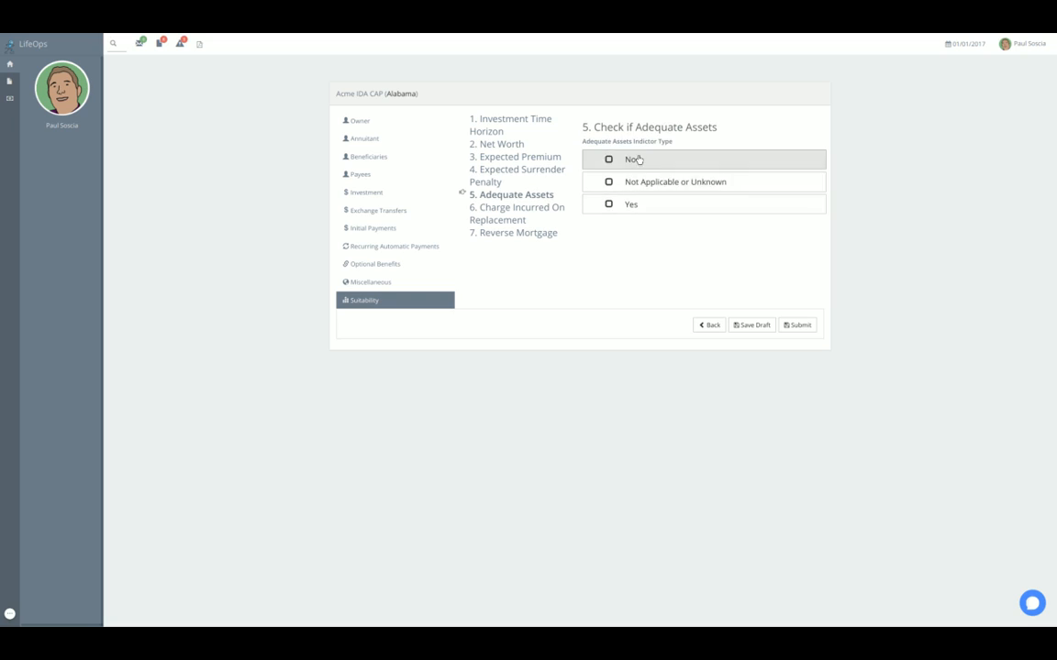
pyautogui.click(627, 204)
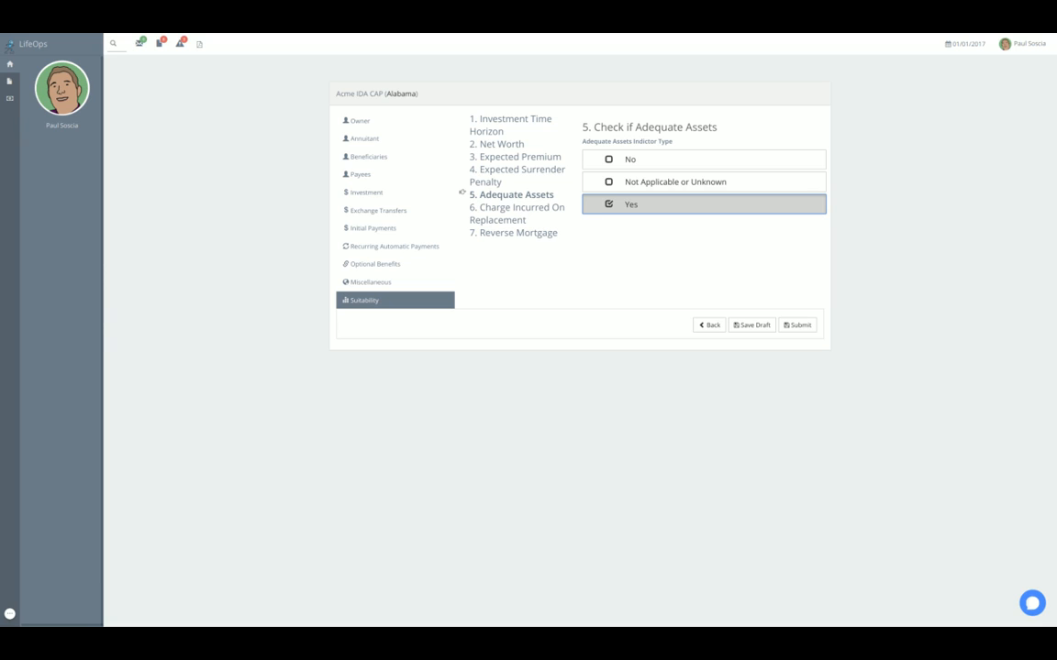
pyautogui.click(522, 212)
pyautogui.click(624, 156)
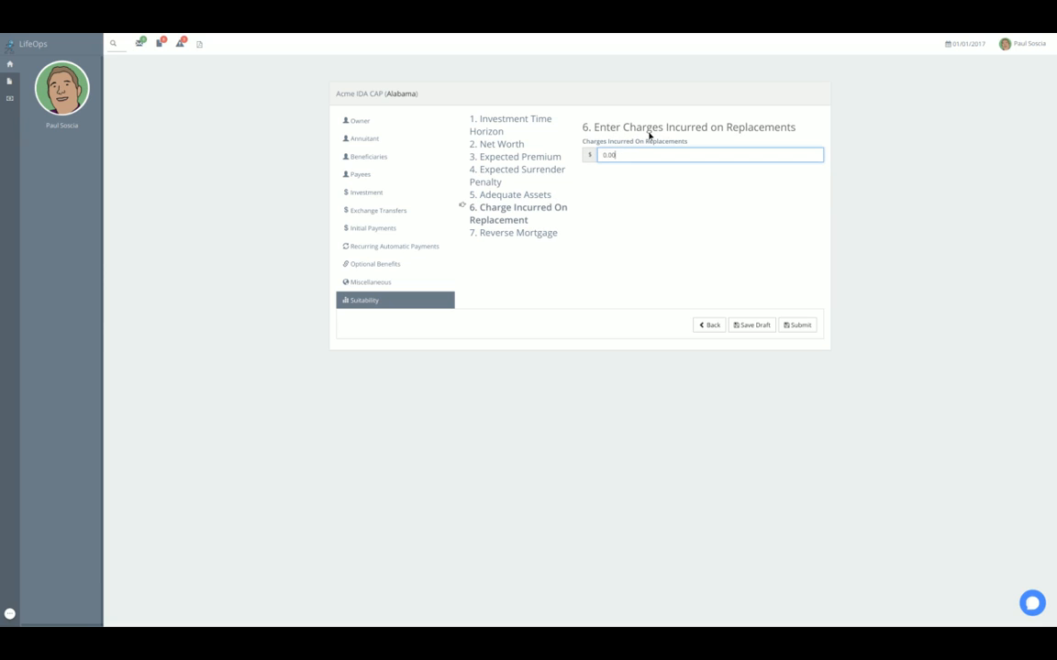
pyautogui.write('1,000')
pyautogui.press('Tab')
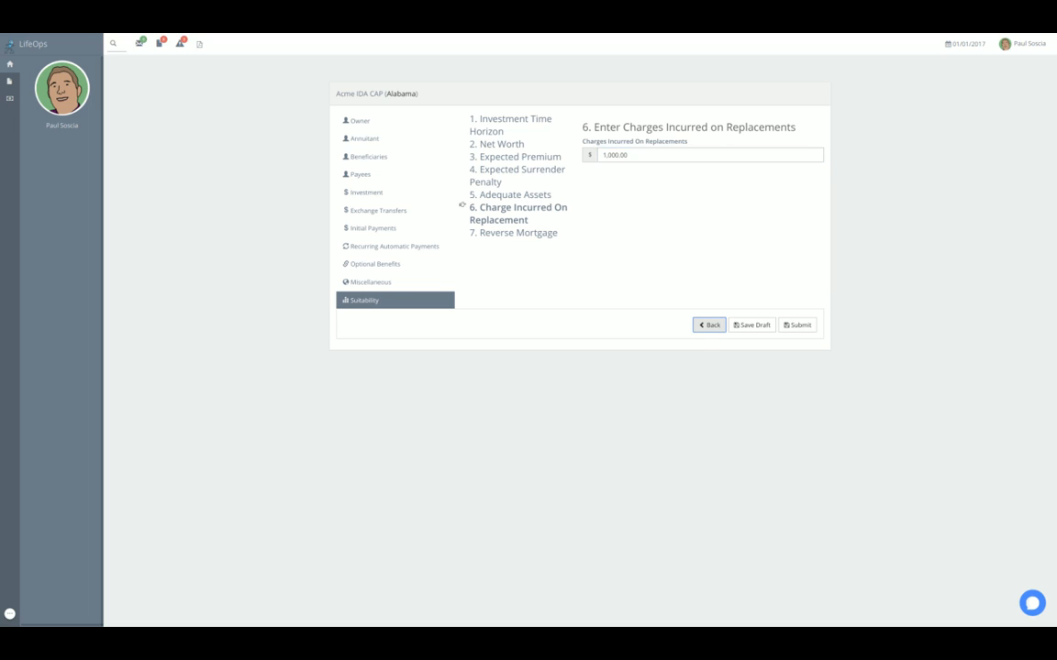
# - Answer No to the reverse mortgage question and submit the completed application
pyautogui.click(531, 233)
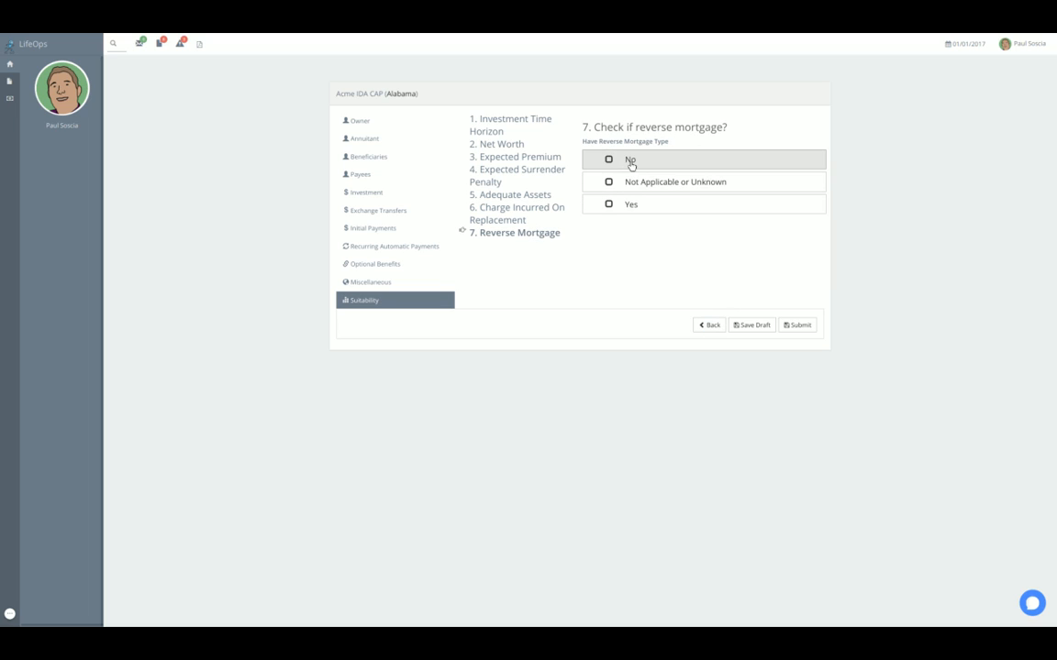
pyautogui.click(631, 165)
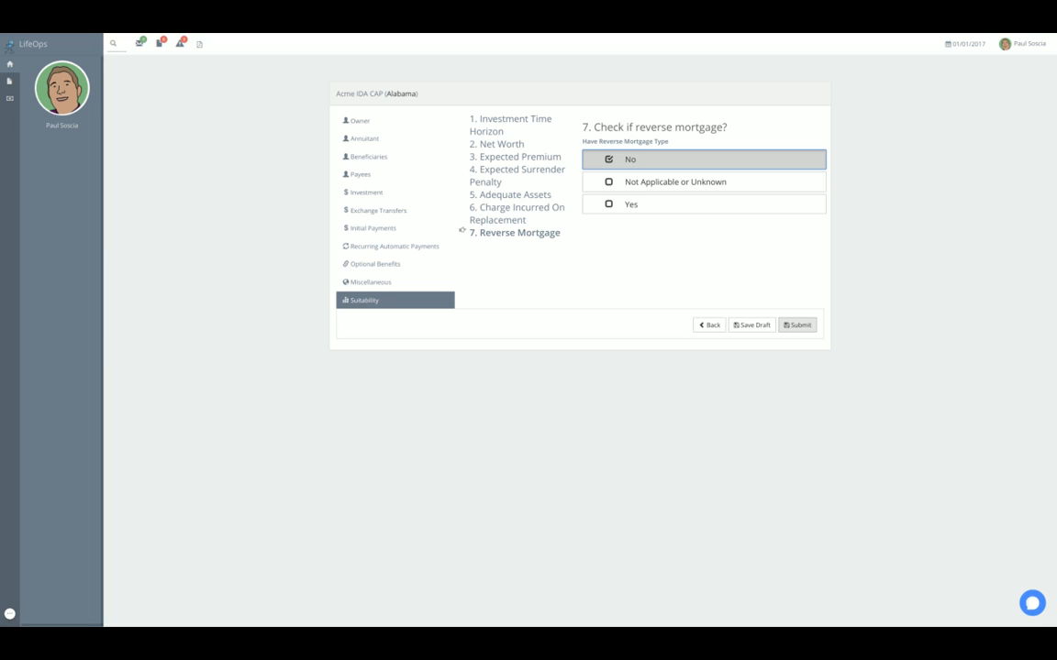
pyautogui.click(796, 326)
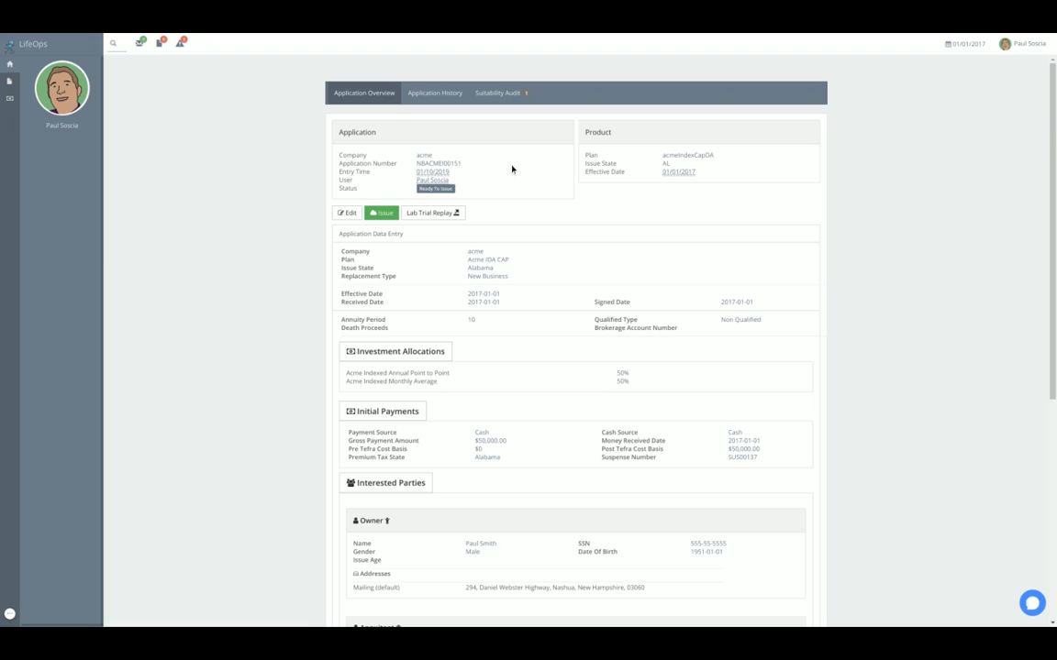
# - Check the application's suitability audit, and issue the application as a policy
pyautogui.click(500, 93)
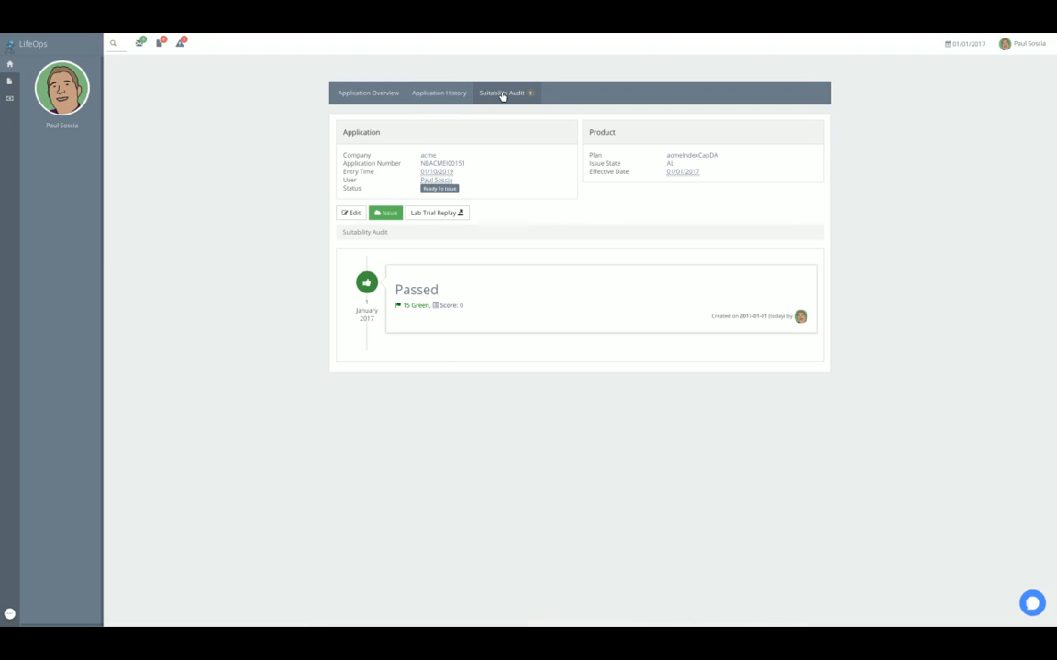
pyautogui.click(389, 214)
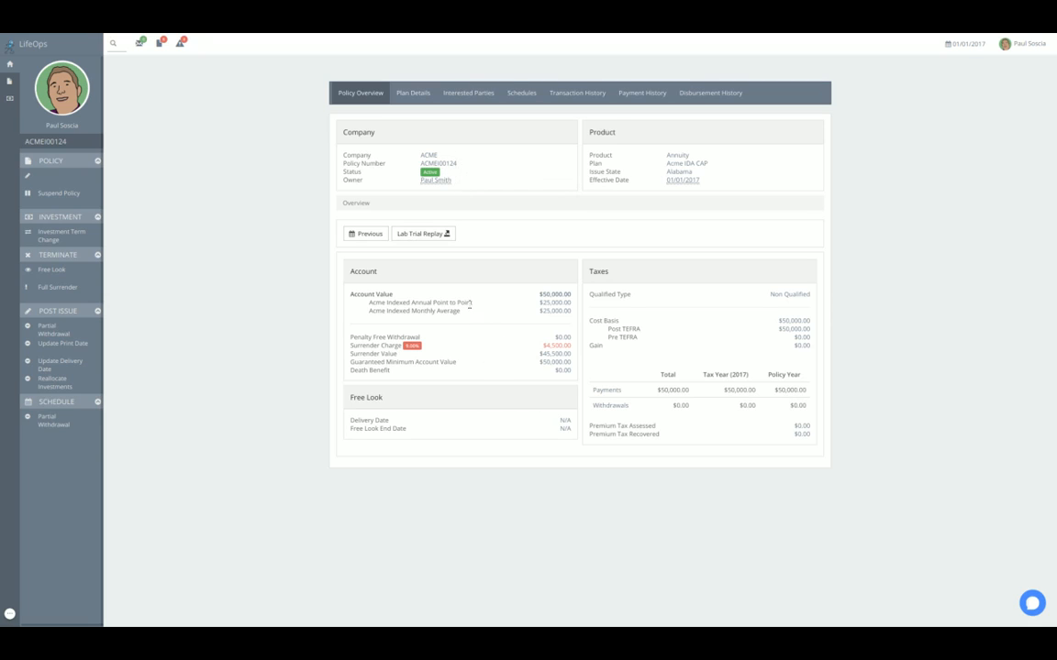
pyautogui.moveTo(442, 161); pyautogui.dragTo(364, 164)
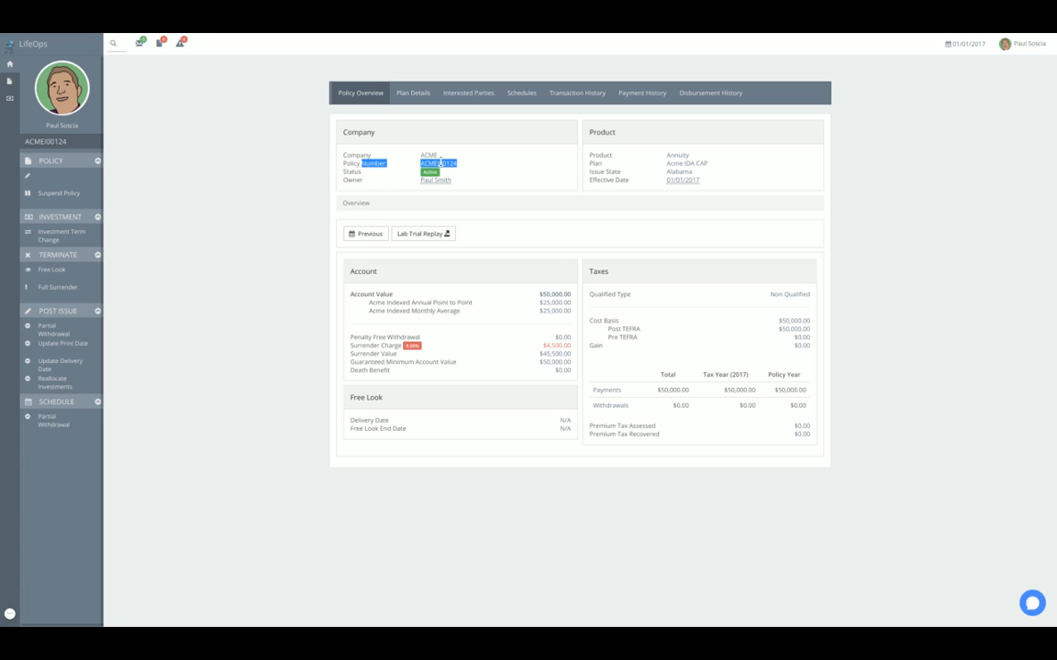